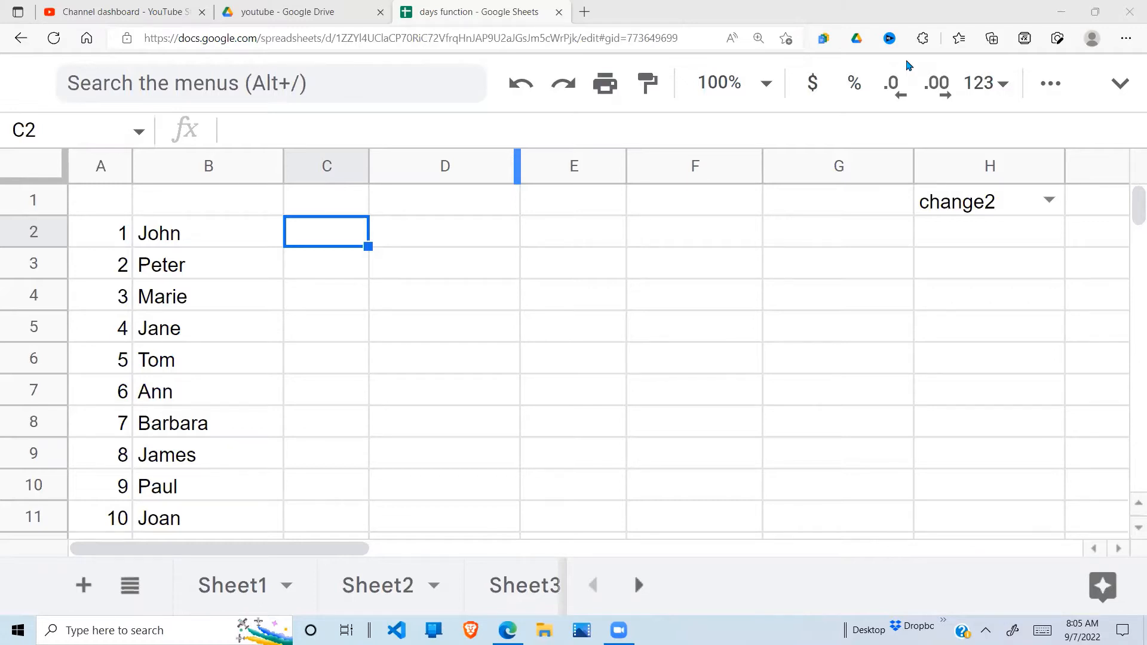
{"action": "mouse_move", "coordinate": [205, 232]}
{"action": "left_mouse_down"}
{"action": "mouse_move", "coordinate": [217, 328]}
{"action": "mouse_move", "coordinate": [197, 514]}
{"action": "left_mouse_up"}
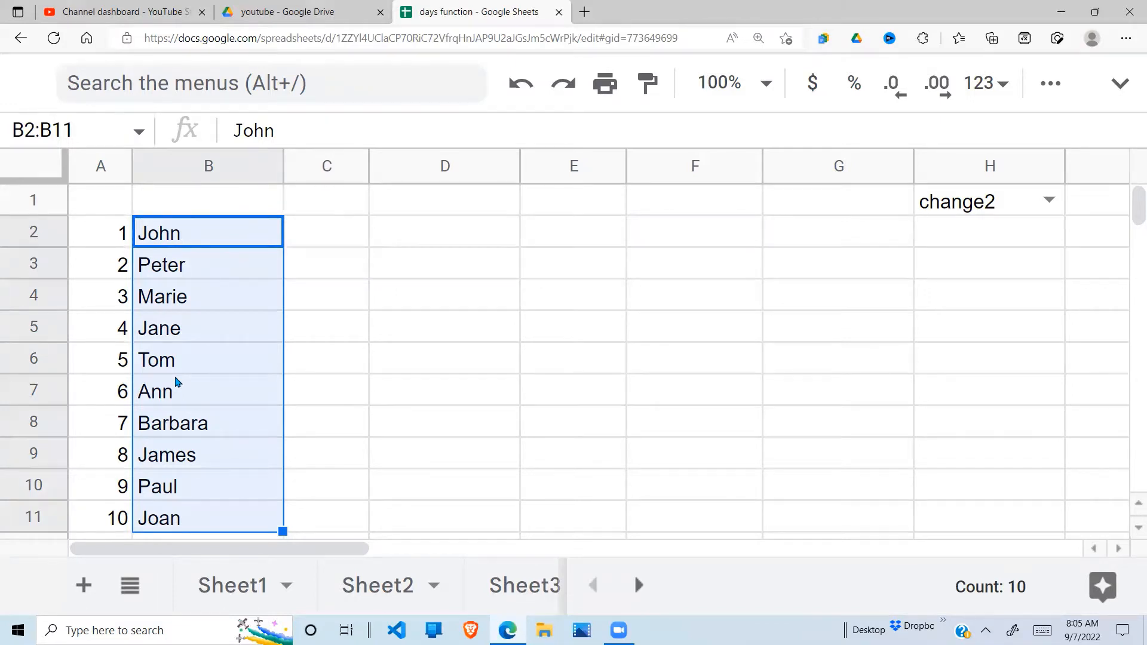
{"action": "left_click", "coordinate": [349, 238]}
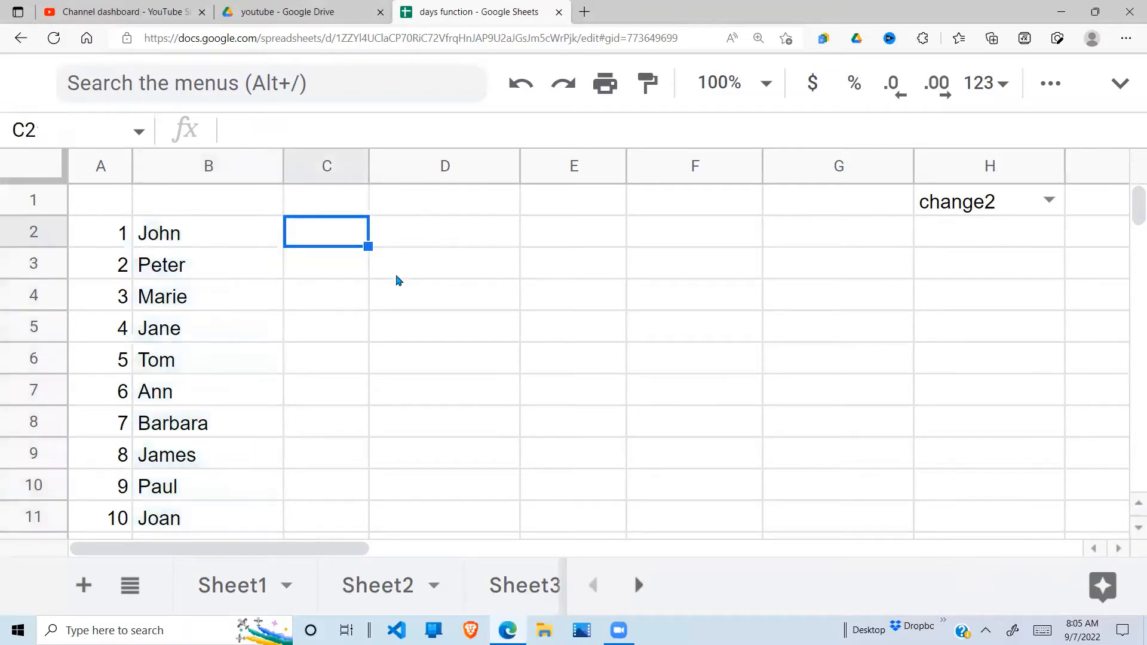
{"action": "left_click", "coordinate": [451, 233]}
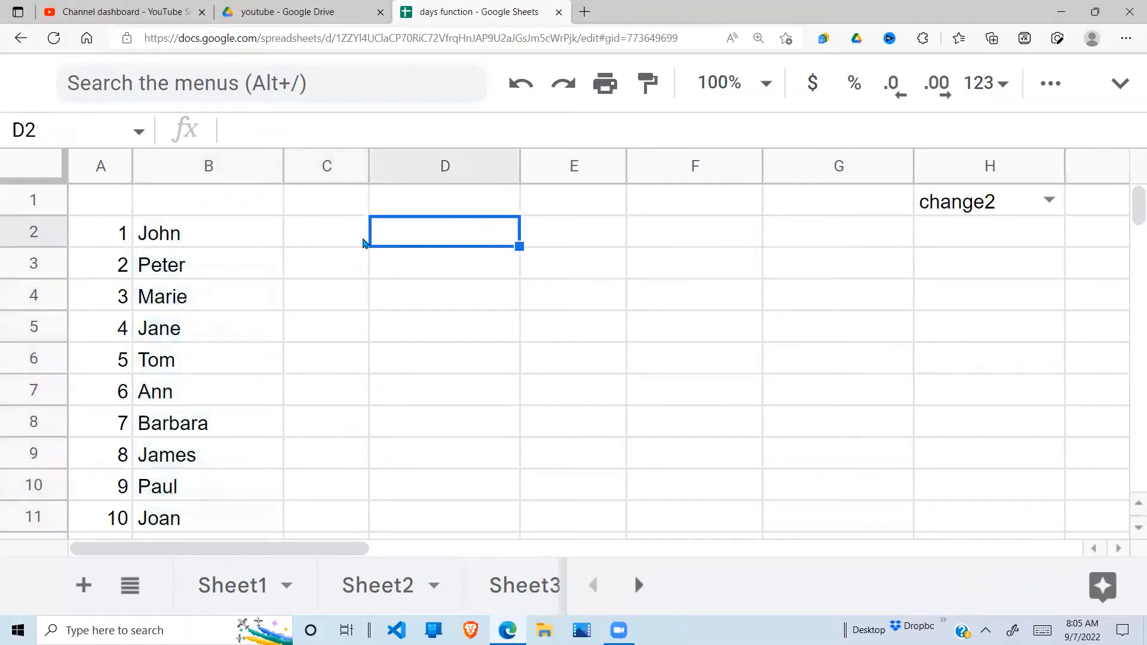
{"action": "left_click", "coordinate": [344, 239]}
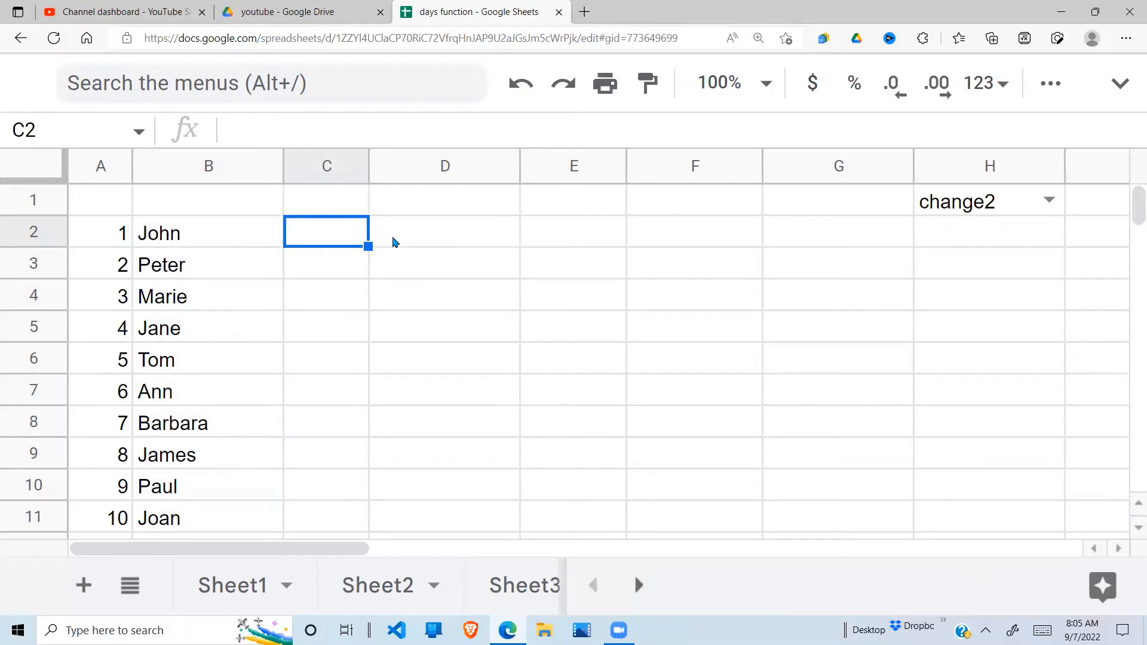
{"action": "left_click", "coordinate": [305, 285]}
Enter the formula =RANDBETWEEN(1,10) in cell C2 to generate a random number for the name list
{"action": "left_click", "coordinate": [333, 243]}
{"action": "type", "text": "="}
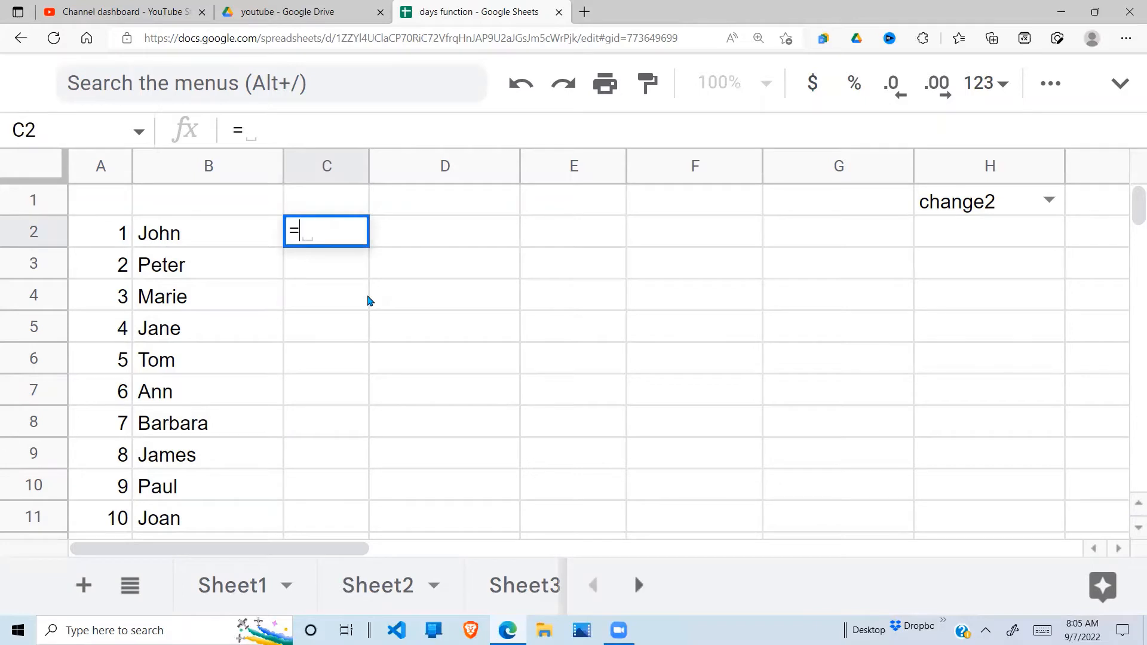
{"action": "type", "text": "rand"}
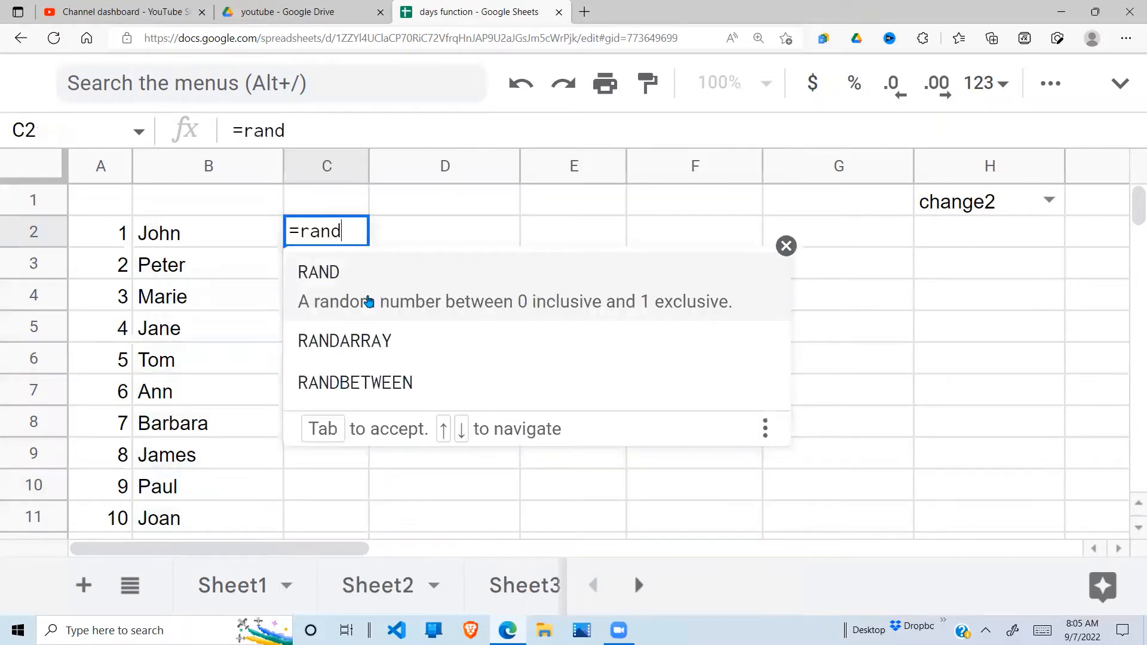
{"action": "left_click", "coordinate": [383, 375]}
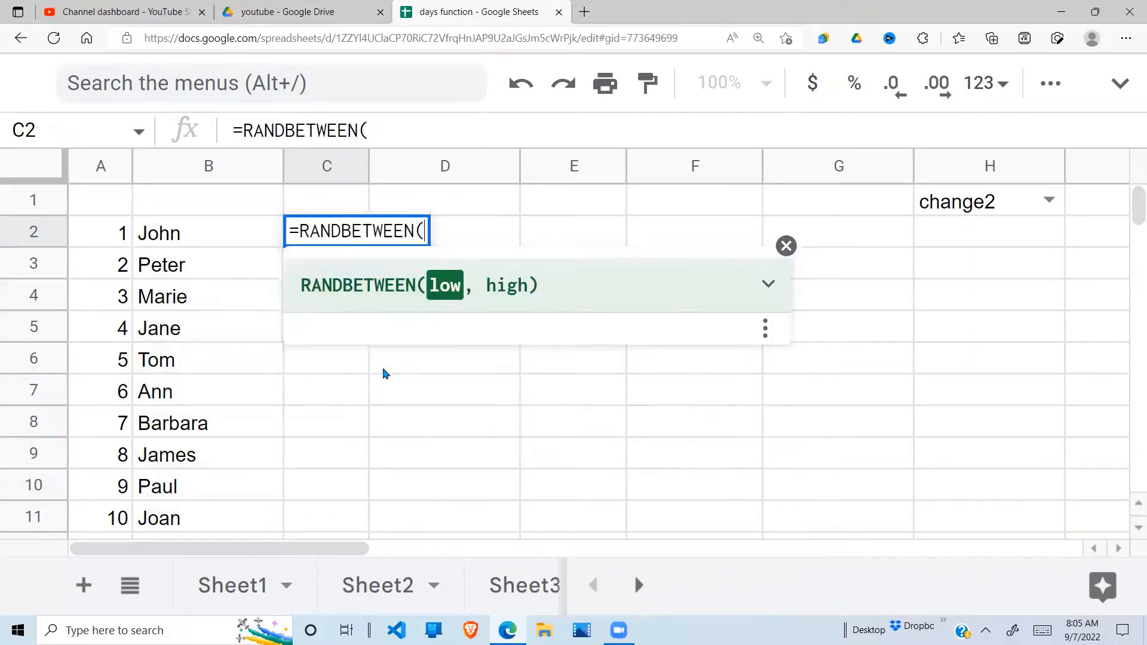
{"action": "type", "text": "1"}
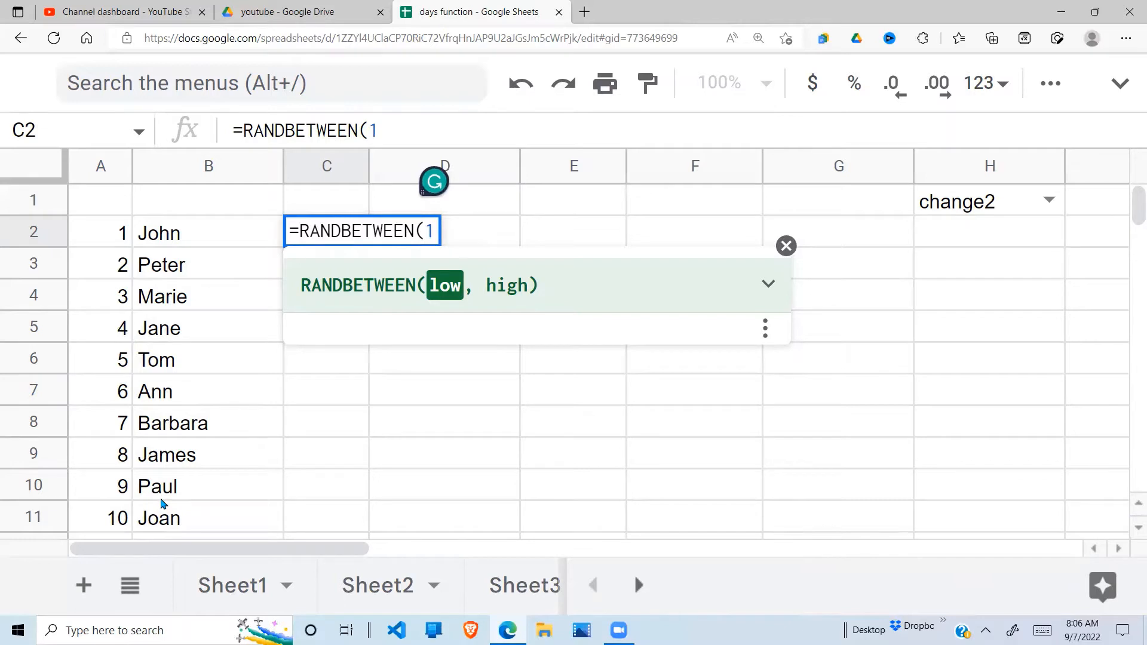
{"action": "type", "text": ",10"}
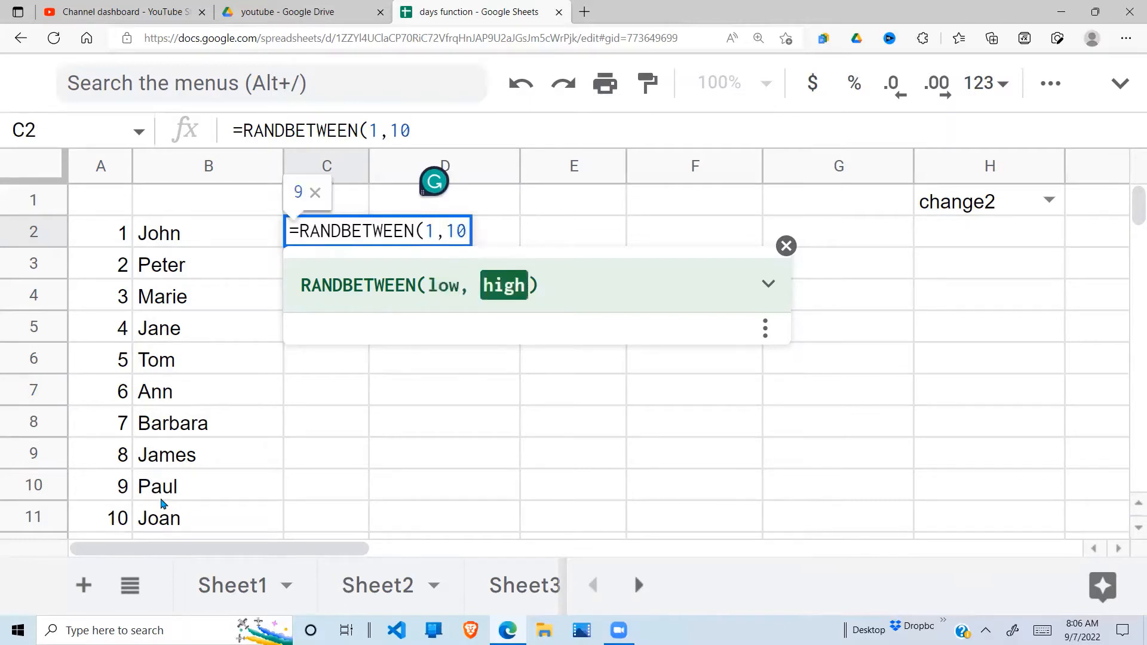
{"action": "type", "text": ")"}
{"action": "key", "text": "Return"}
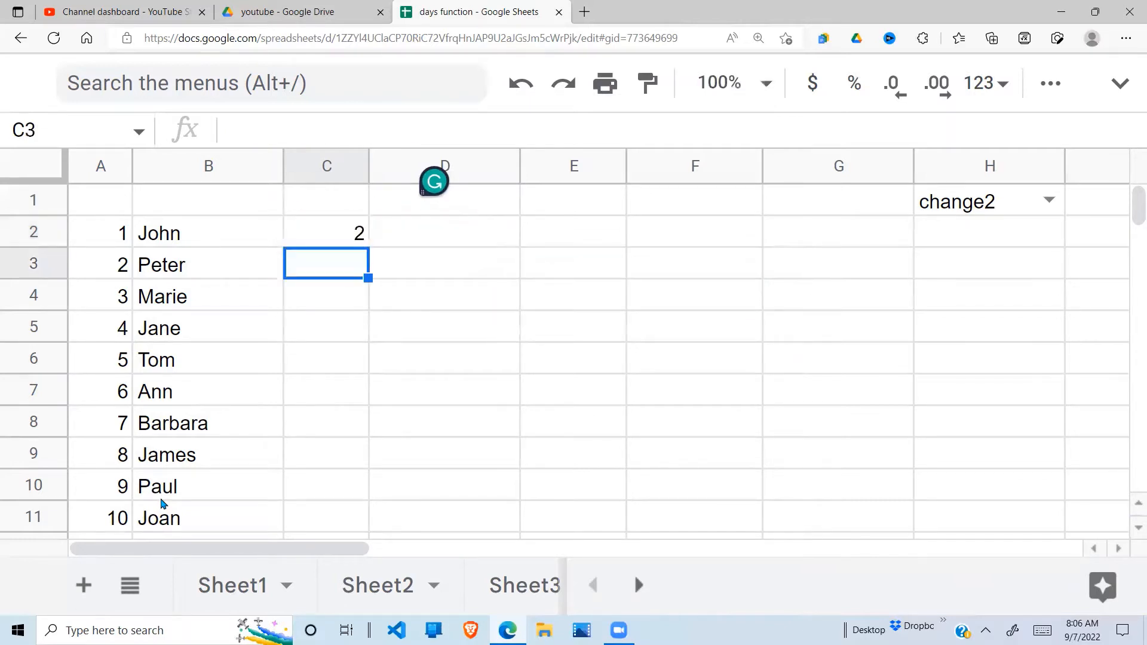
Recalculate the random number by entering trial values 3 in C6 and 4 in C7, and clear both cells
{"action": "left_click", "coordinate": [357, 241]}
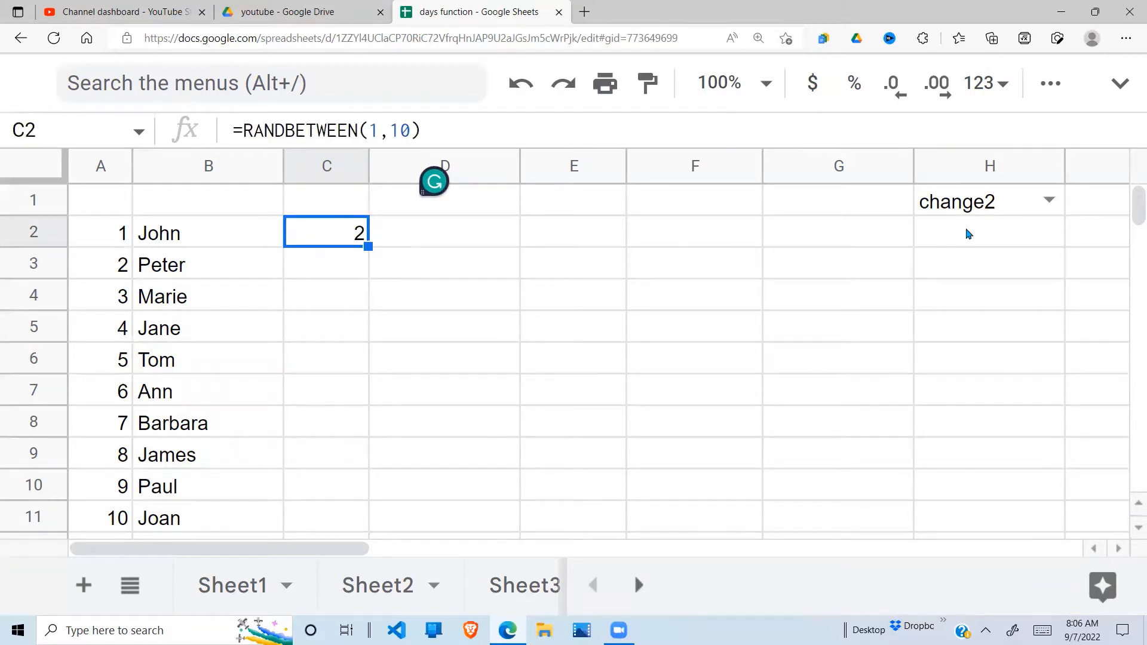
{"action": "left_click", "coordinate": [320, 358]}
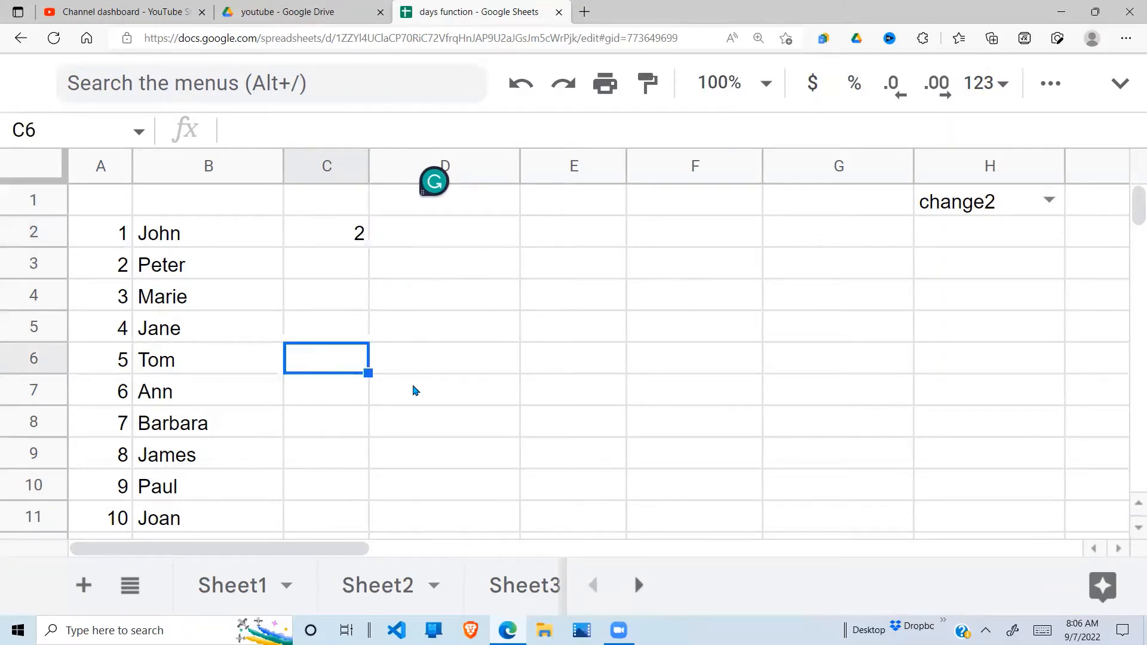
{"action": "type", "text": "3"}
{"action": "key", "text": "Return"}
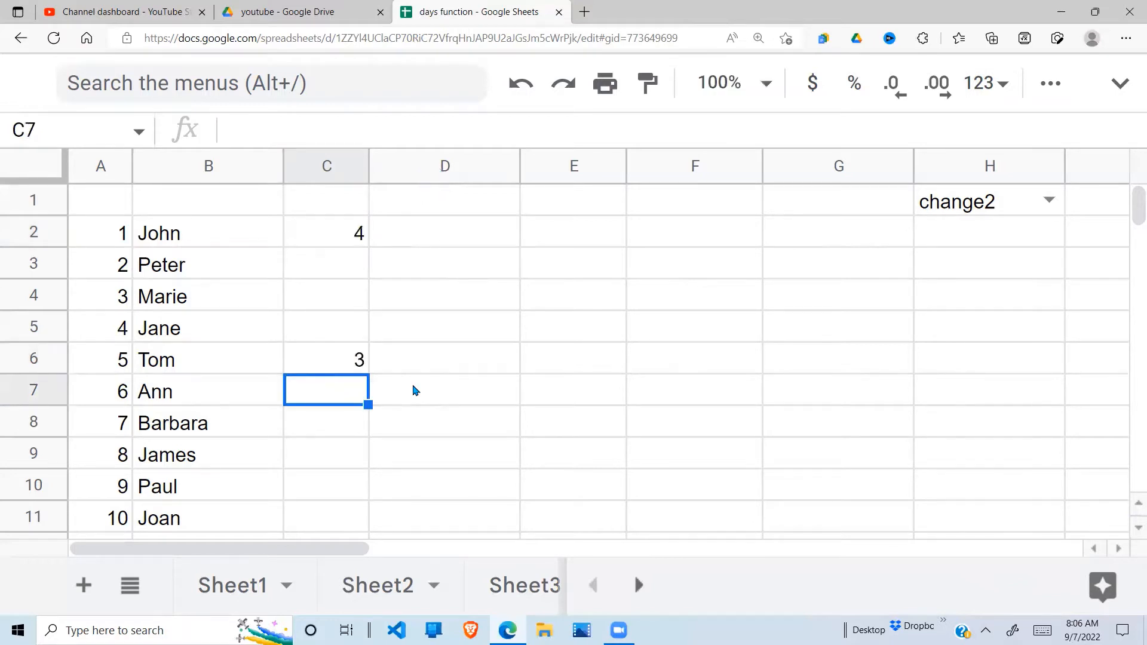
{"action": "type", "text": "4"}
{"action": "key", "text": "Return"}
{"action": "left_click_drag", "start_coordinate": [358, 363], "coordinate": [350, 425]}
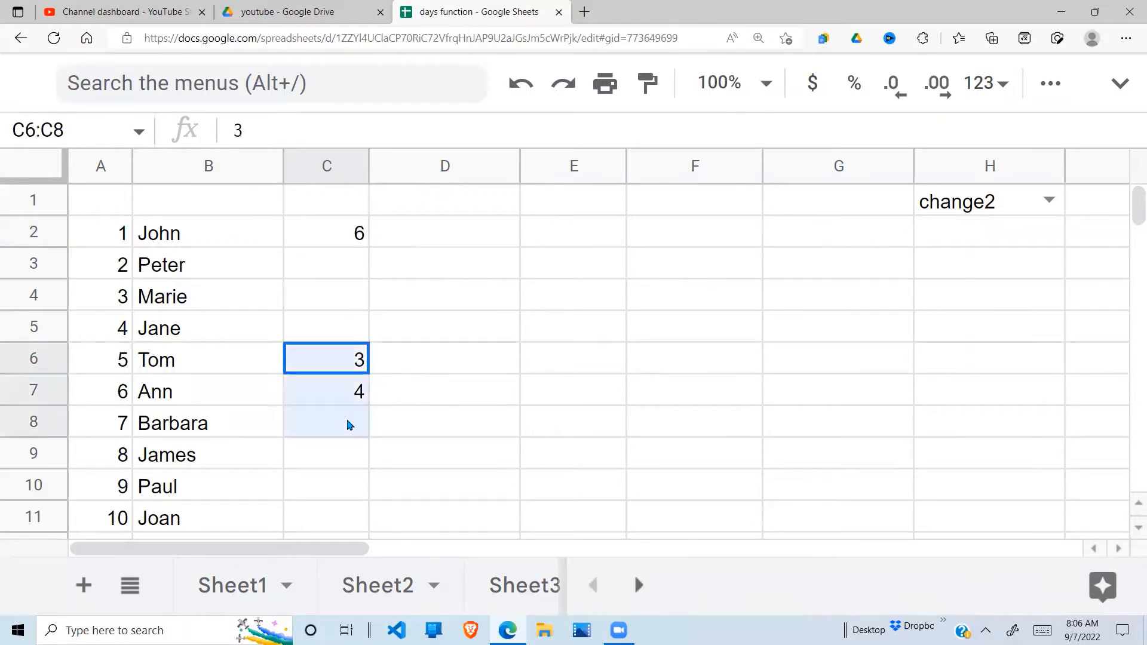
{"action": "key", "text": "Delete"}
{"action": "left_click", "coordinate": [602, 378]}
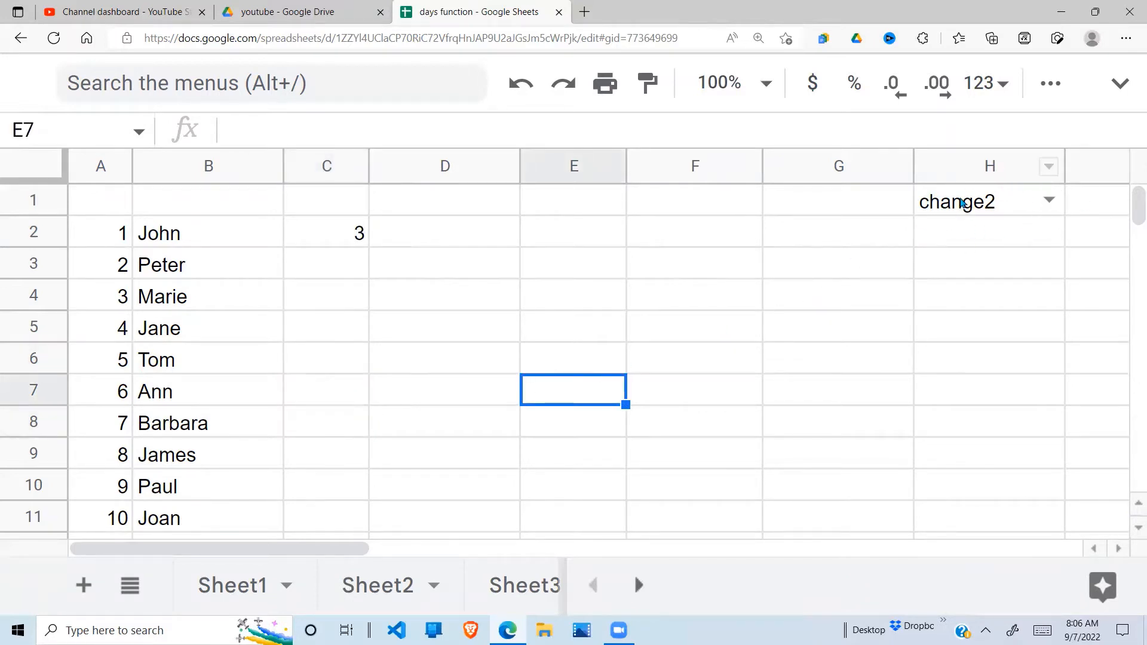
Switch the H1 dropdown repeatedly between change1 and change2 to recalculate the random number, ending on change2
{"action": "left_click", "coordinate": [1050, 201]}
{"action": "left_click", "coordinate": [995, 239]}
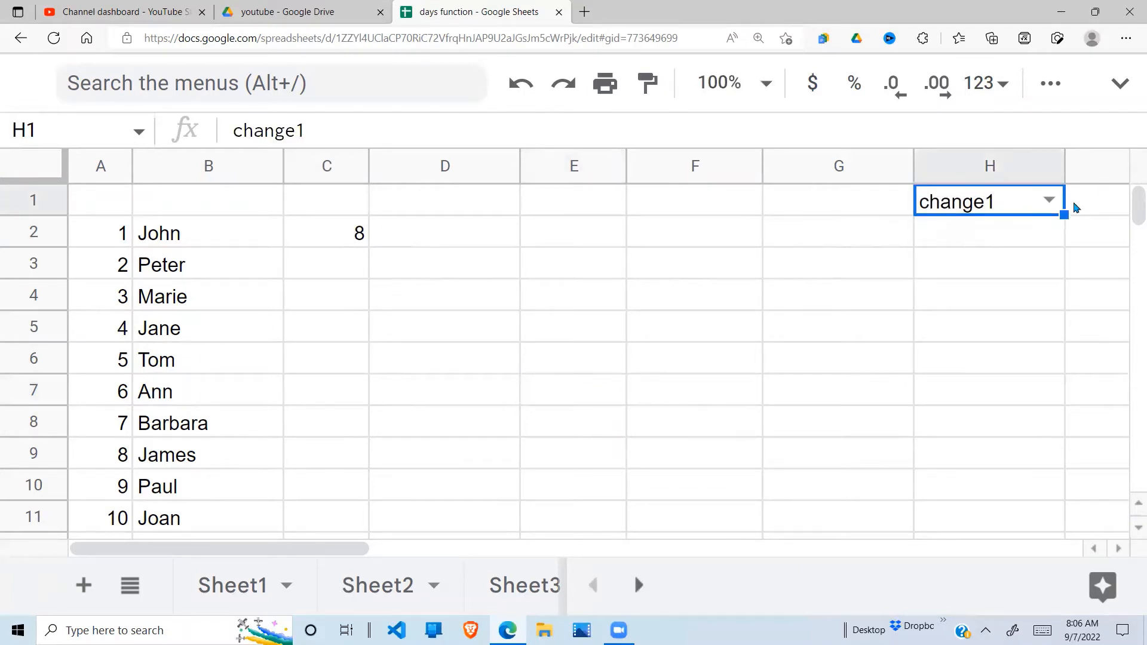
{"action": "left_click", "coordinate": [1050, 200]}
{"action": "left_click", "coordinate": [989, 277]}
{"action": "left_click", "coordinate": [1038, 322]}
{"action": "left_click", "coordinate": [1049, 202]}
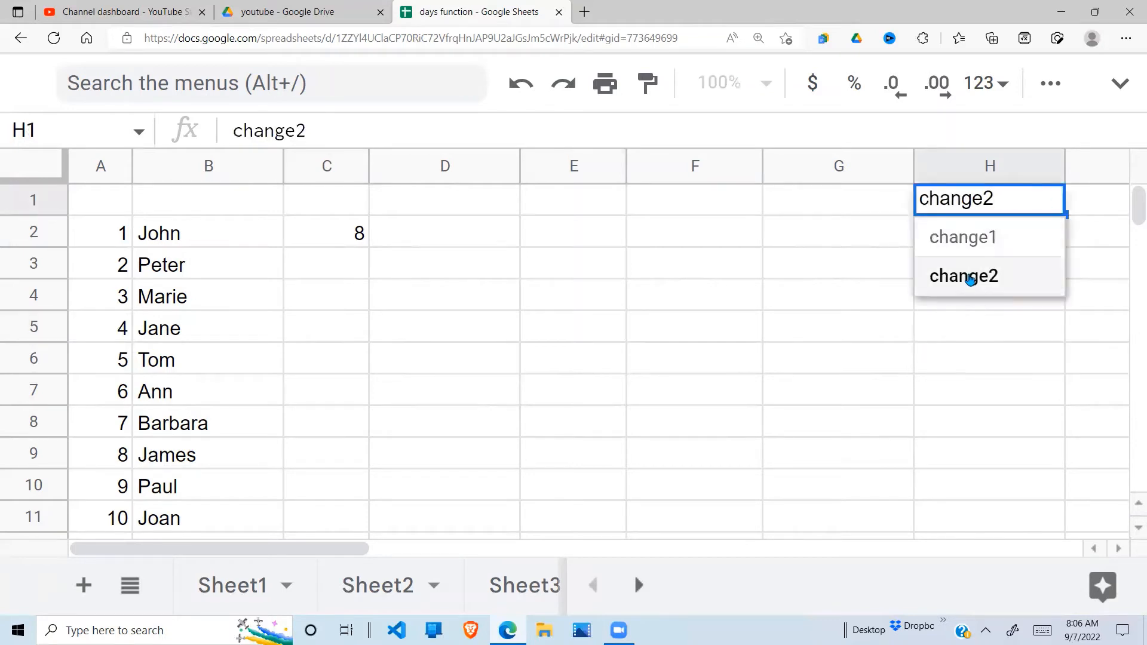
{"action": "left_click", "coordinate": [968, 275]}
{"action": "left_click", "coordinate": [1046, 200]}
{"action": "left_click", "coordinate": [993, 238]}
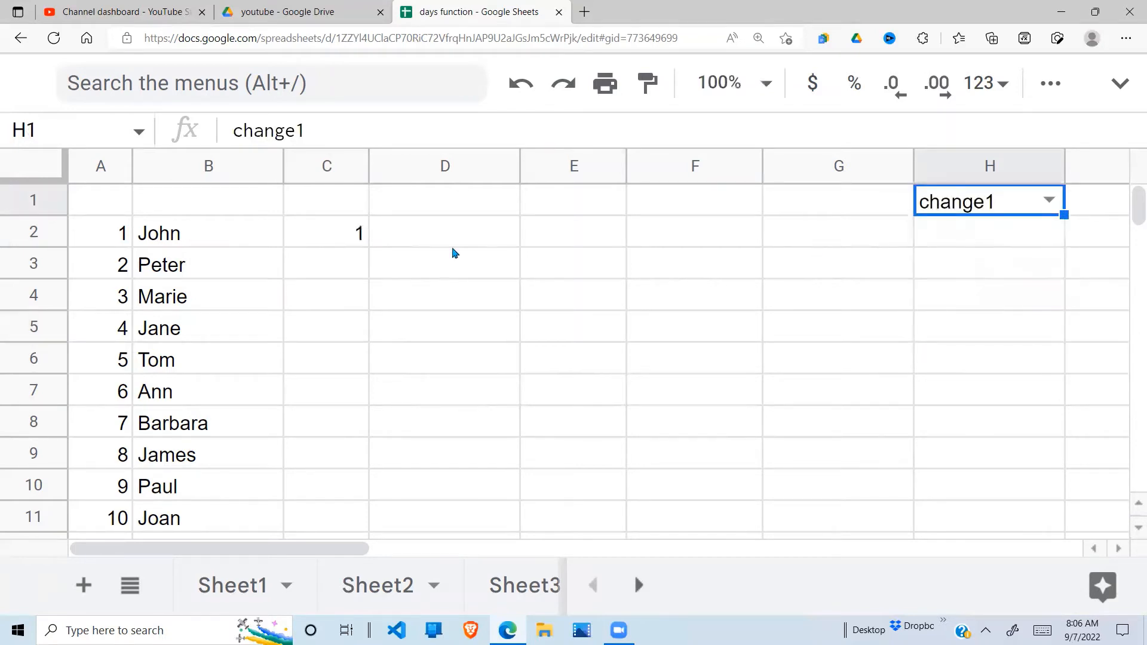
{"action": "left_click", "coordinate": [1049, 200]}
{"action": "left_click", "coordinate": [986, 274]}
{"action": "left_click", "coordinate": [470, 293]}
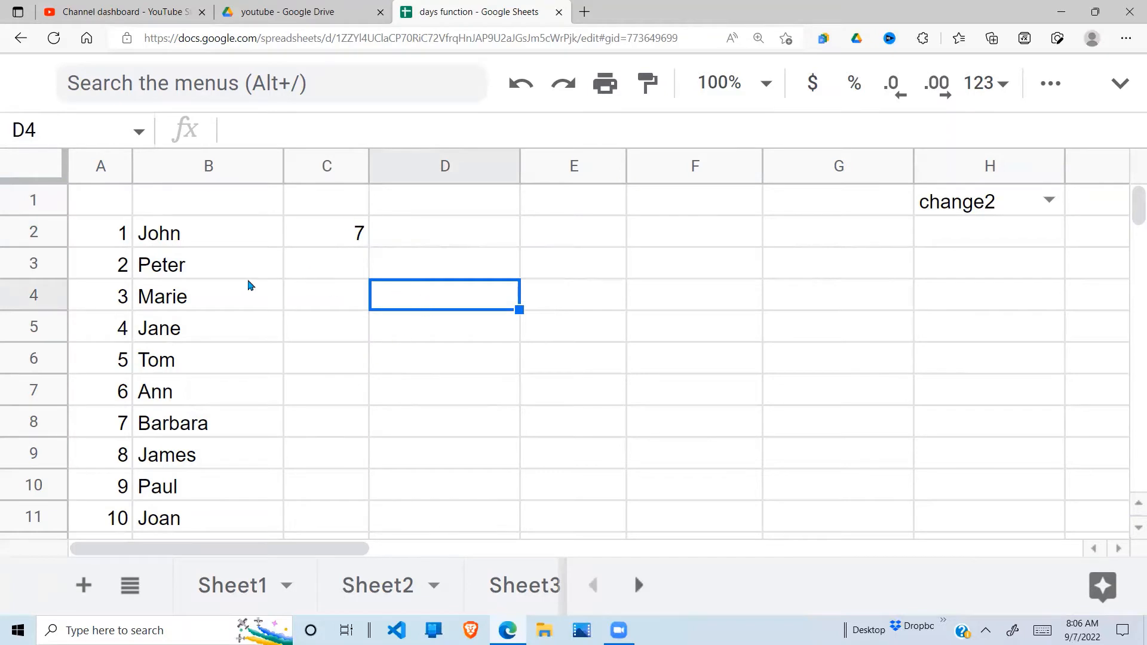
Enter the formula =index(B2:B11,C2) in cell D2 to return the name matching the random number
{"action": "left_click", "coordinate": [360, 244]}
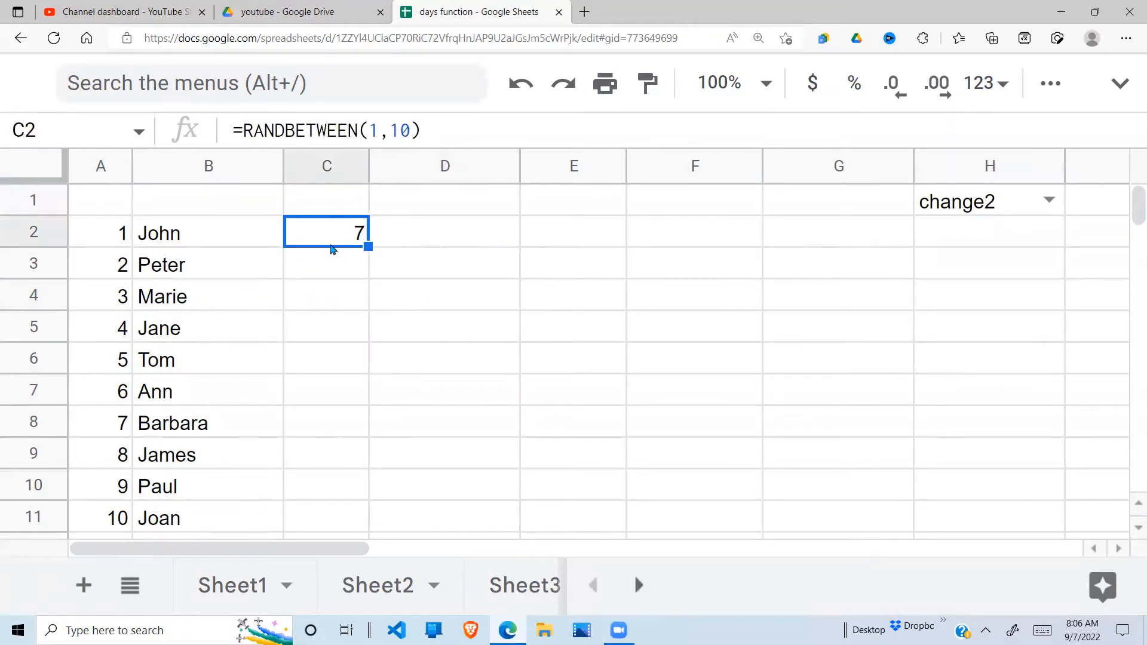
{"action": "left_click_drag", "start_coordinate": [121, 236], "coordinate": [174, 521]}
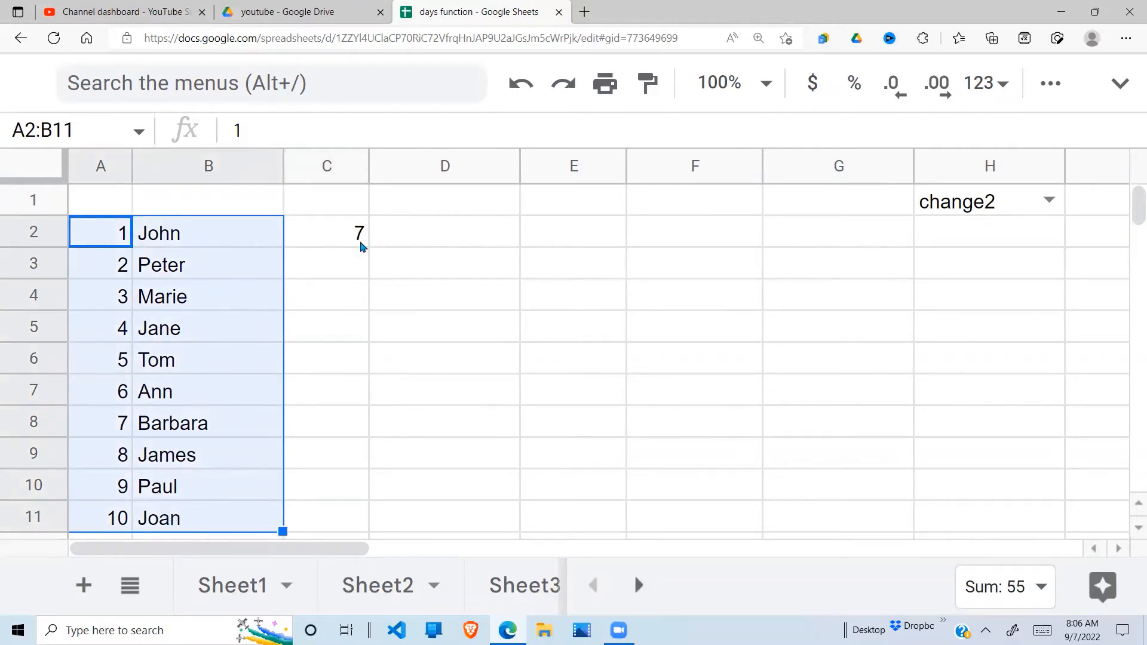
{"action": "left_click", "coordinate": [485, 241]}
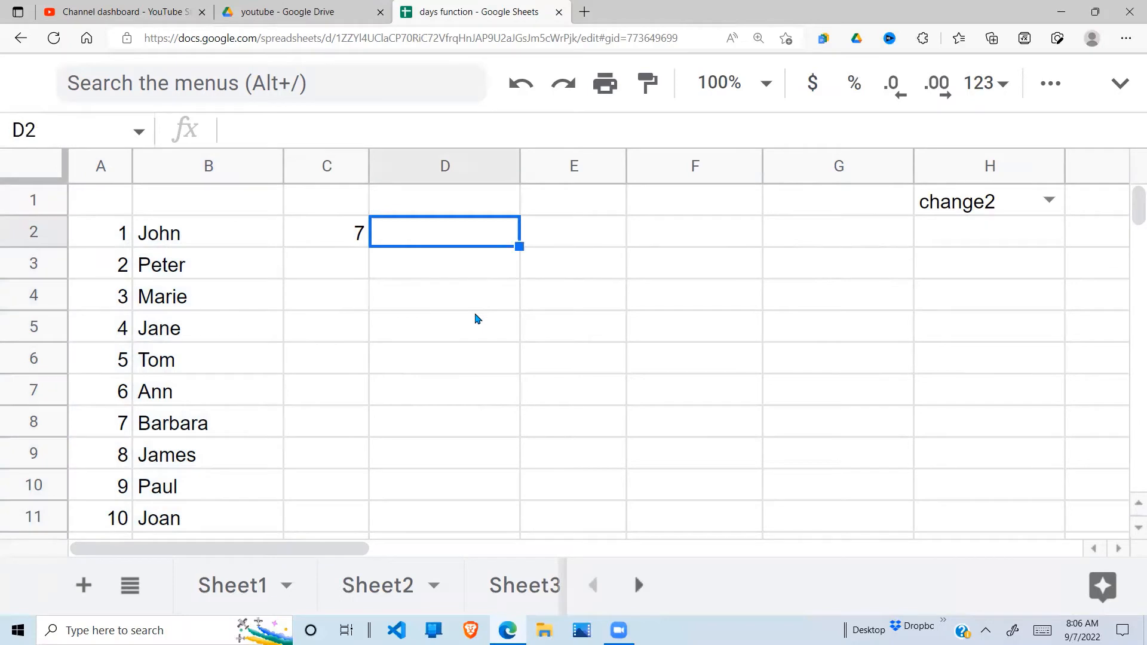
{"action": "type", "text": "=index"}
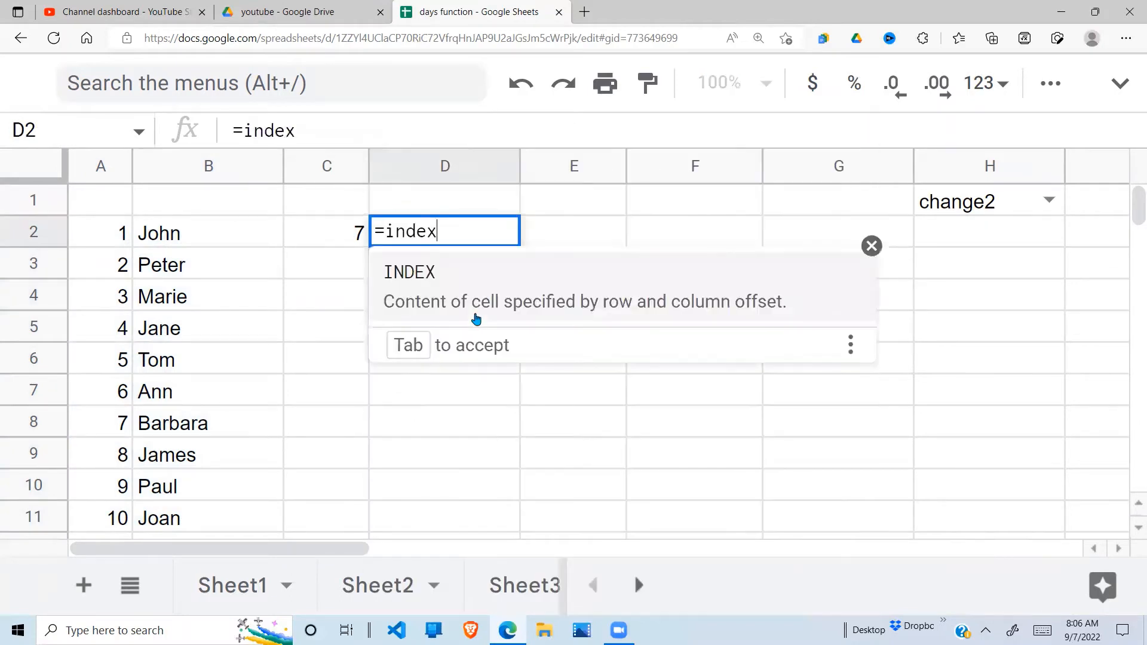
{"action": "type", "text": "("}
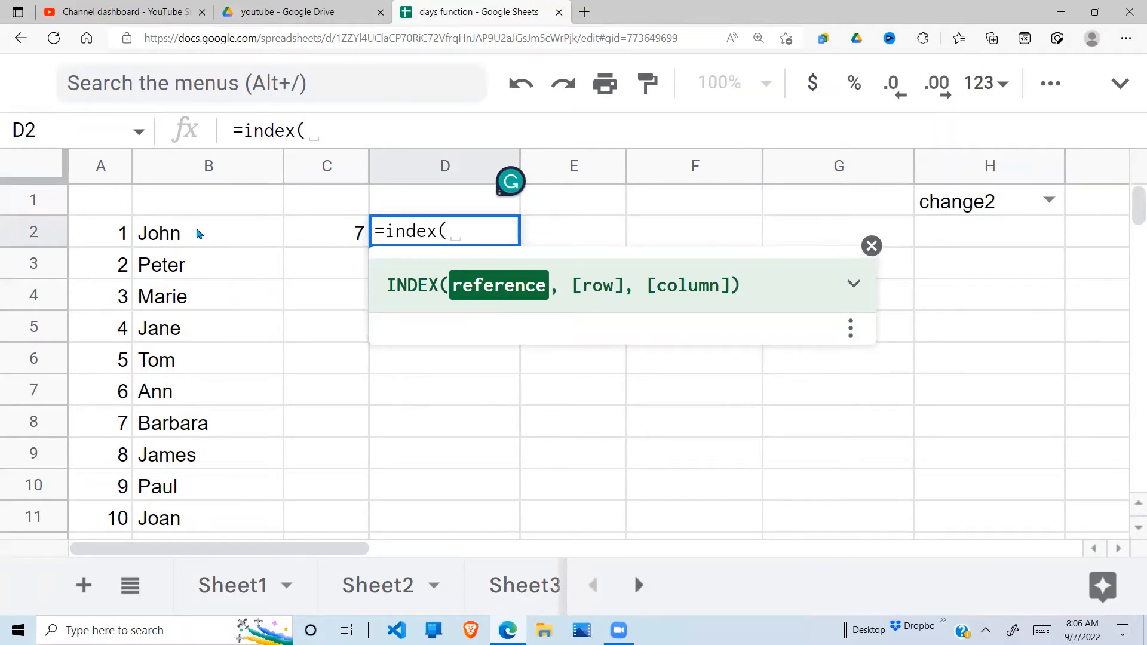
{"action": "left_click_drag", "start_coordinate": [197, 234], "coordinate": [214, 501]}
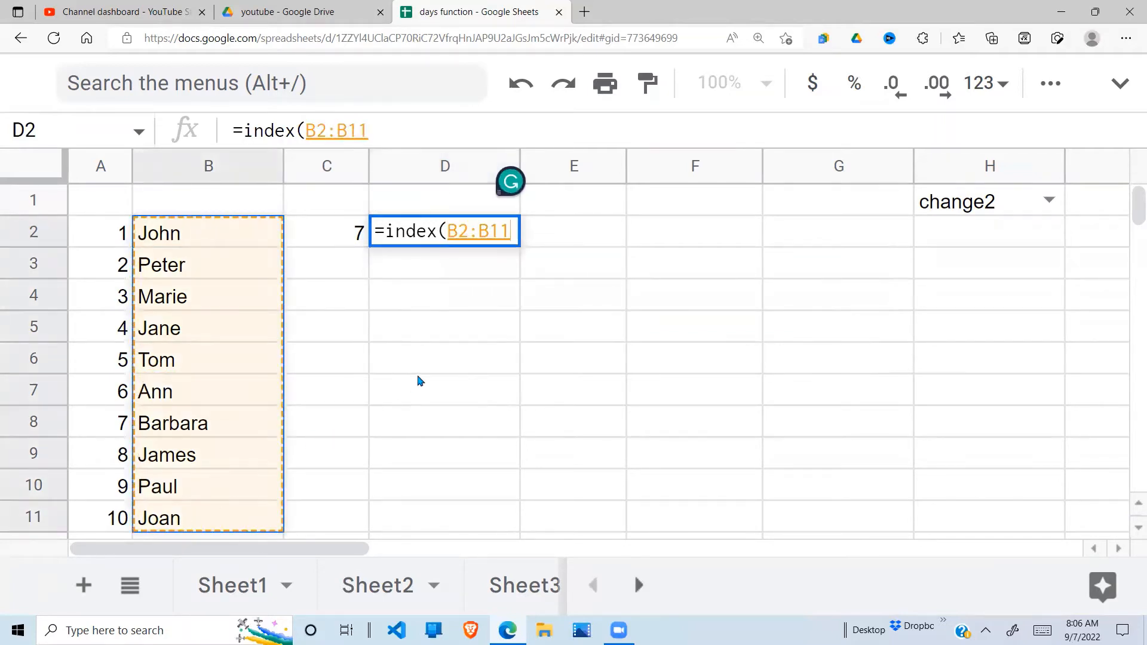
{"action": "type", "text": ","}
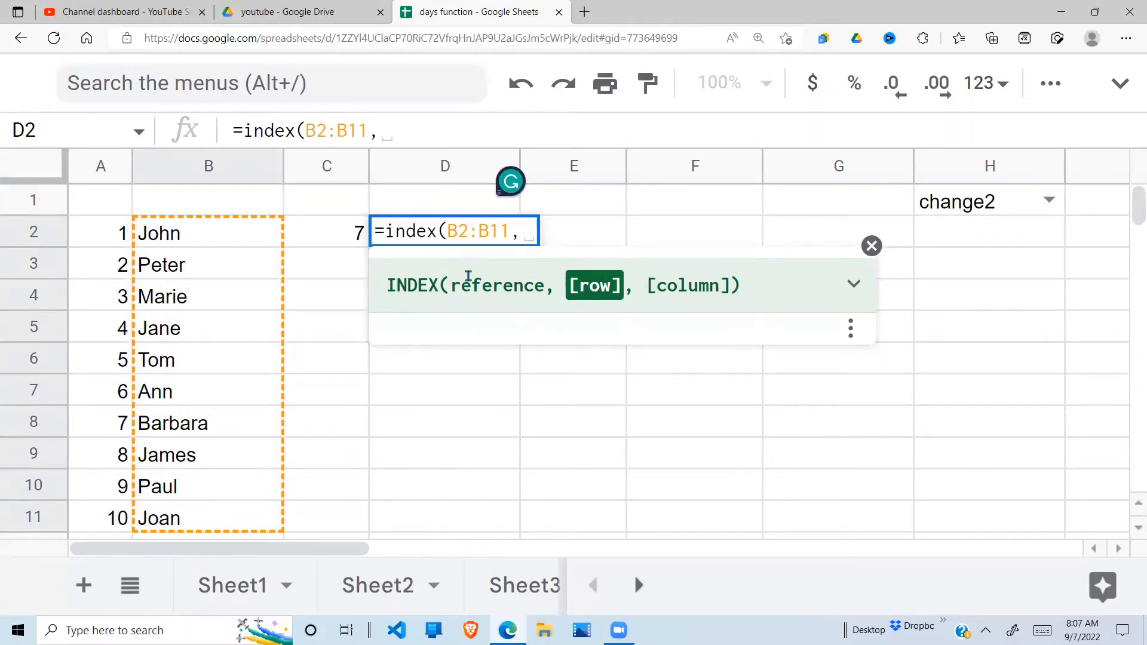
{"action": "left_click", "coordinate": [341, 237]}
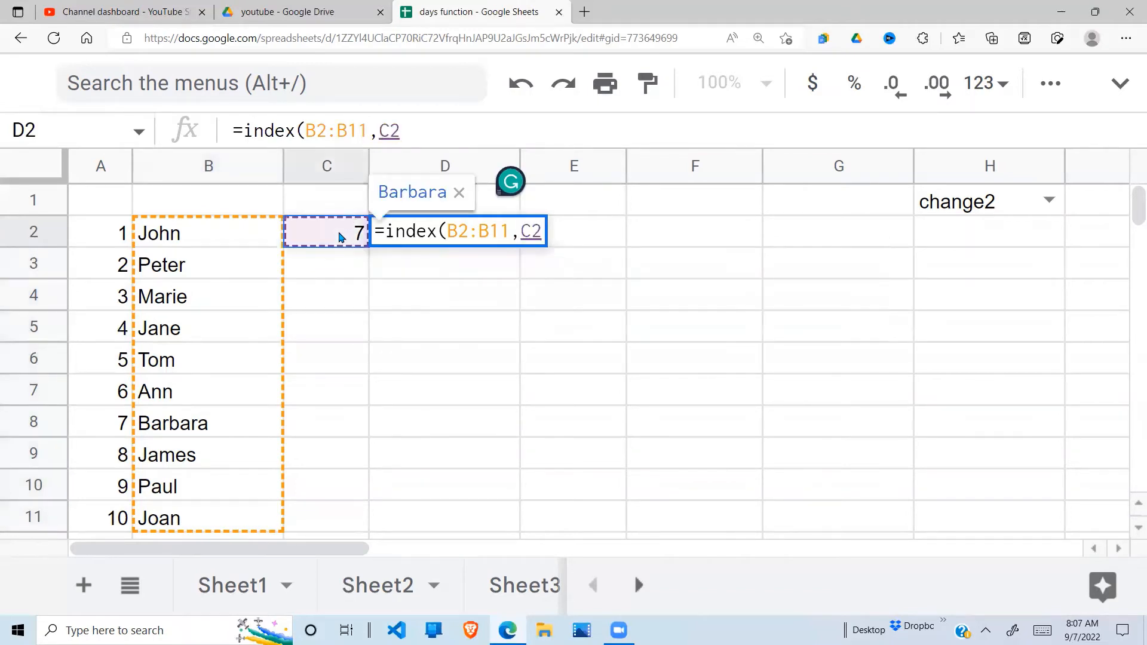
{"action": "type", "text": ")"}
{"action": "key", "text": "Return"}
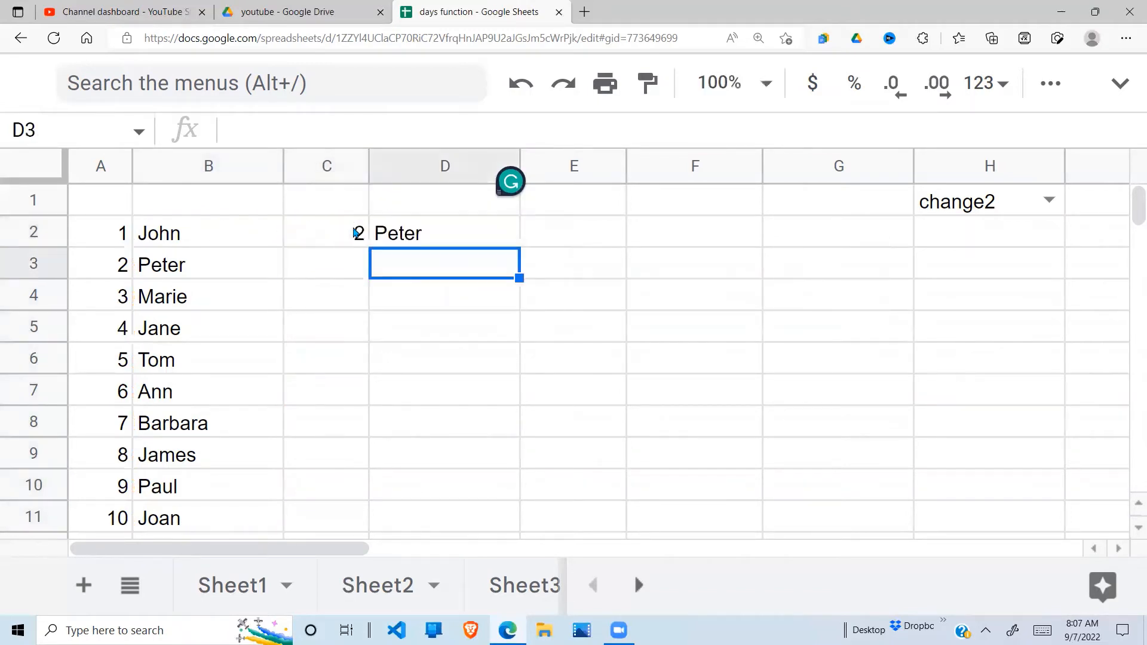
Check the number and name in C2:D2 against the list, recalculating with a trial 5 in C5, and clear C5
{"action": "left_click", "coordinate": [491, 233]}
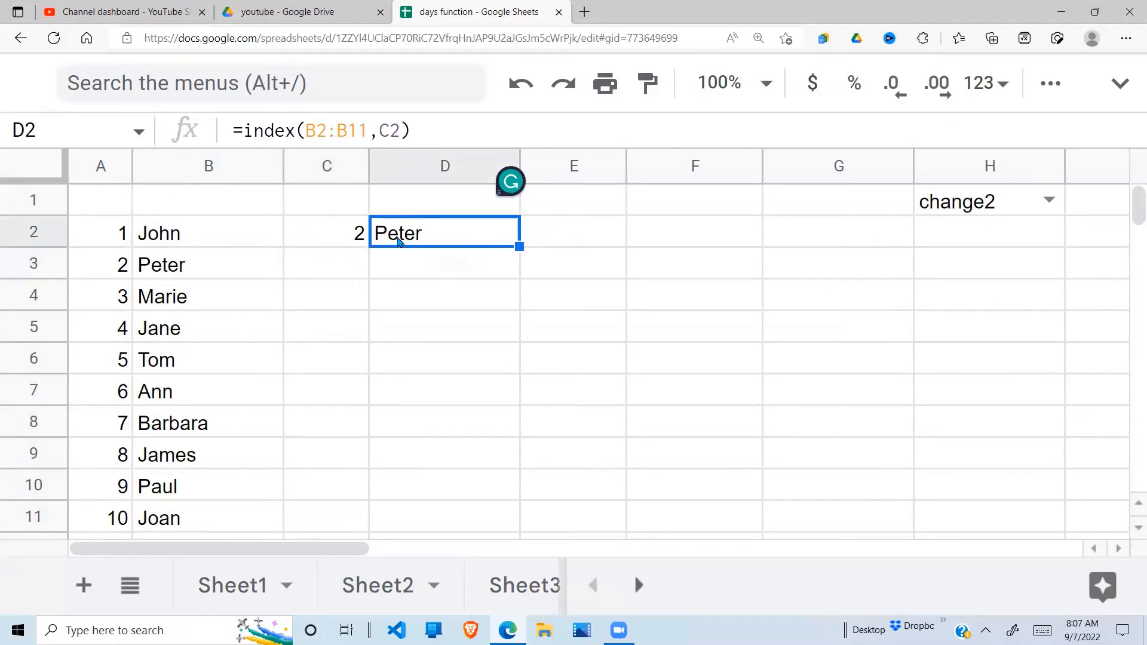
{"action": "left_click", "coordinate": [363, 239]}
{"action": "left_click", "coordinate": [376, 242]}
{"action": "left_click_drag", "start_coordinate": [129, 269], "coordinate": [197, 264]}
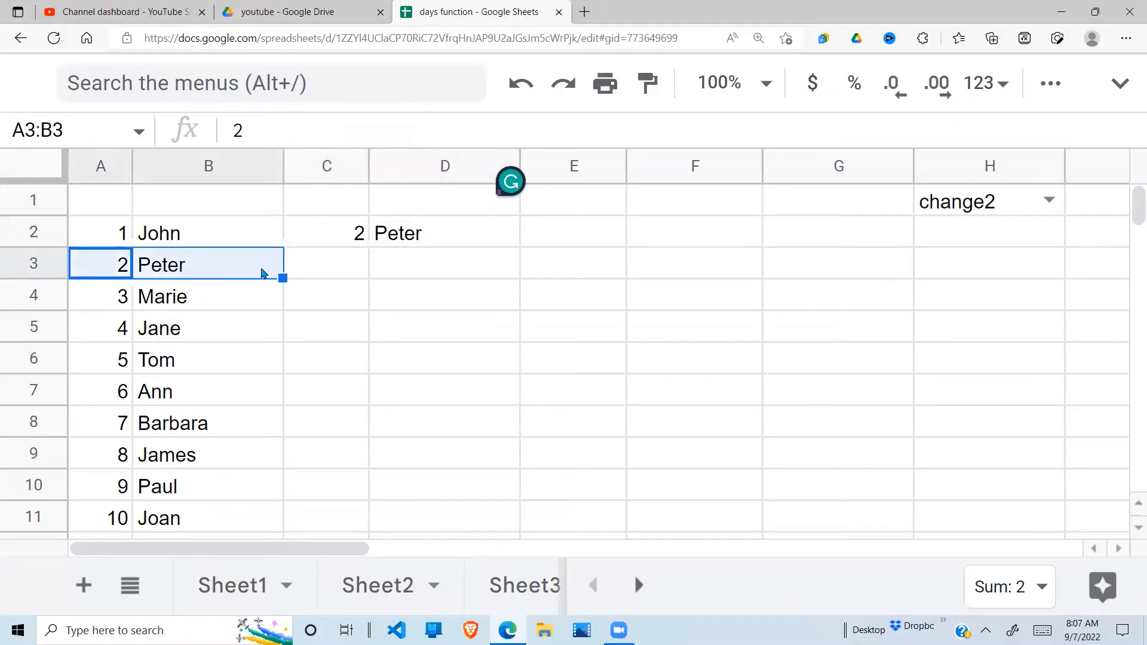
{"action": "left_click", "coordinate": [342, 335]}
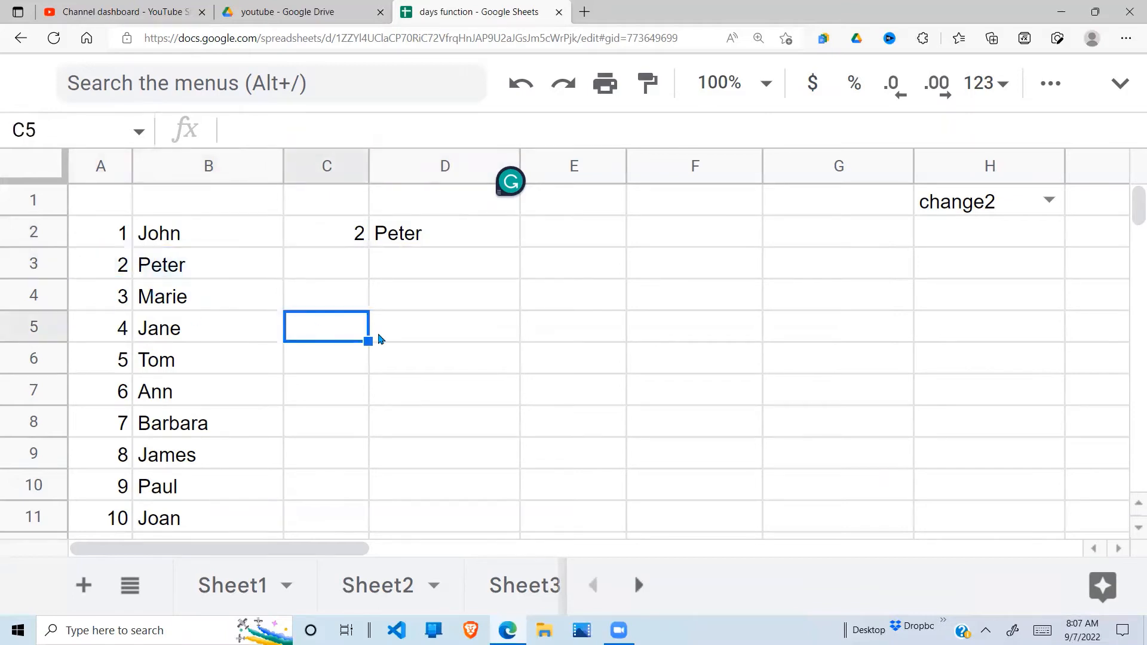
{"action": "type", "text": "5"}
{"action": "key", "text": "Return"}
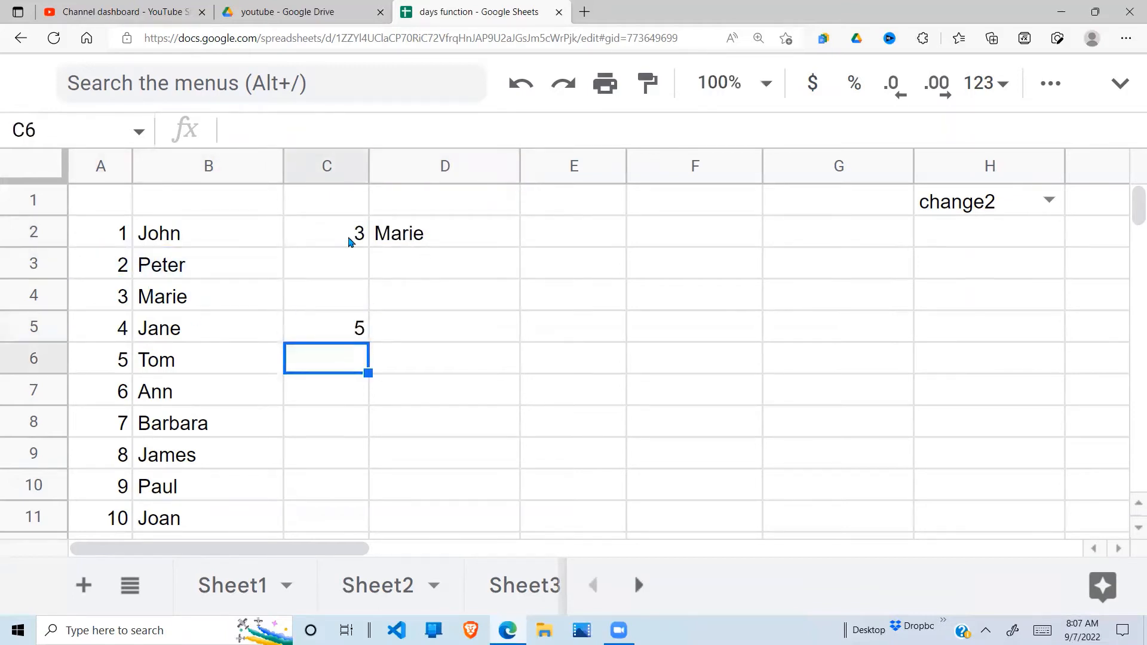
{"action": "left_click_drag", "start_coordinate": [349, 241], "coordinate": [459, 235]}
{"action": "left_click_drag", "start_coordinate": [119, 302], "coordinate": [214, 304]}
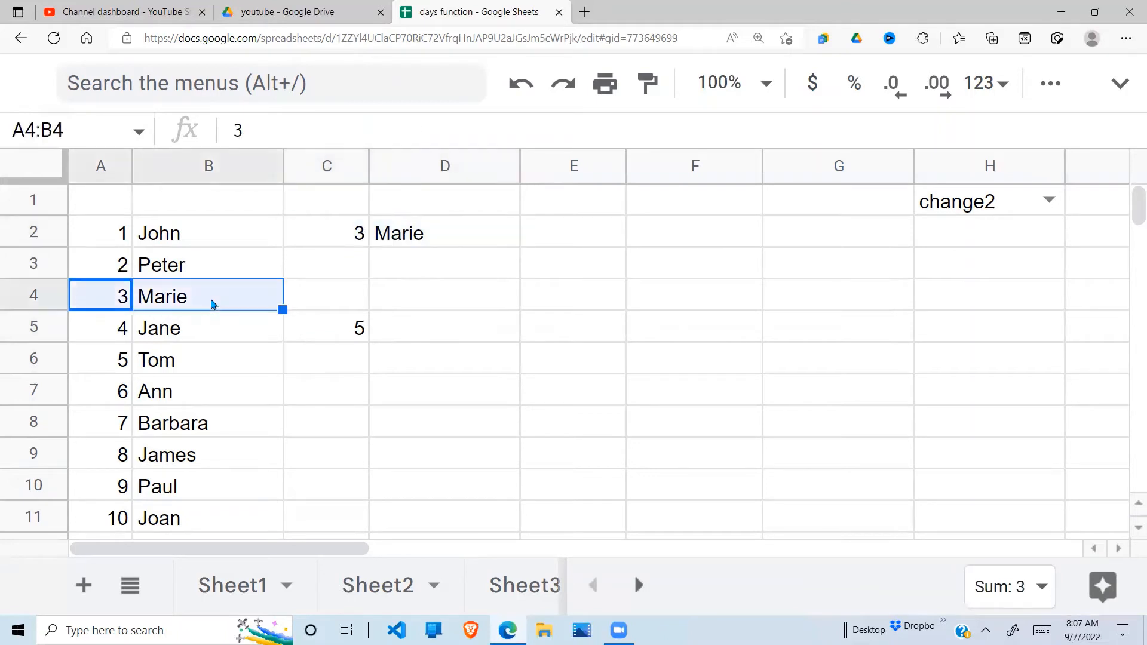
{"action": "left_click", "coordinate": [348, 331]}
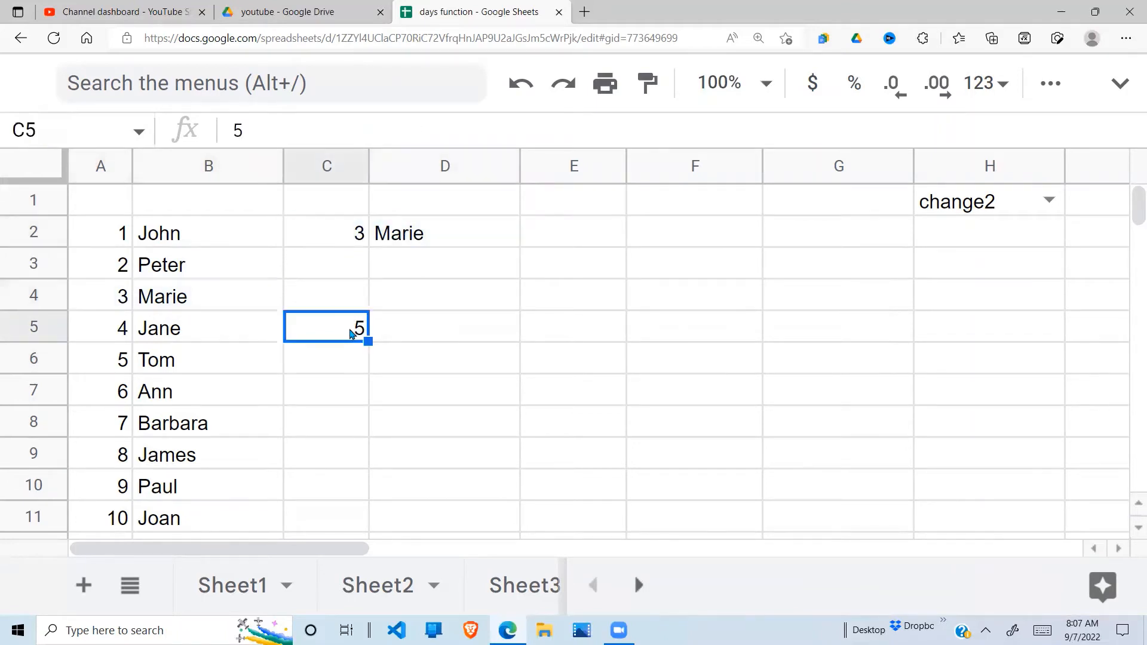
{"action": "key", "text": "Delete"}
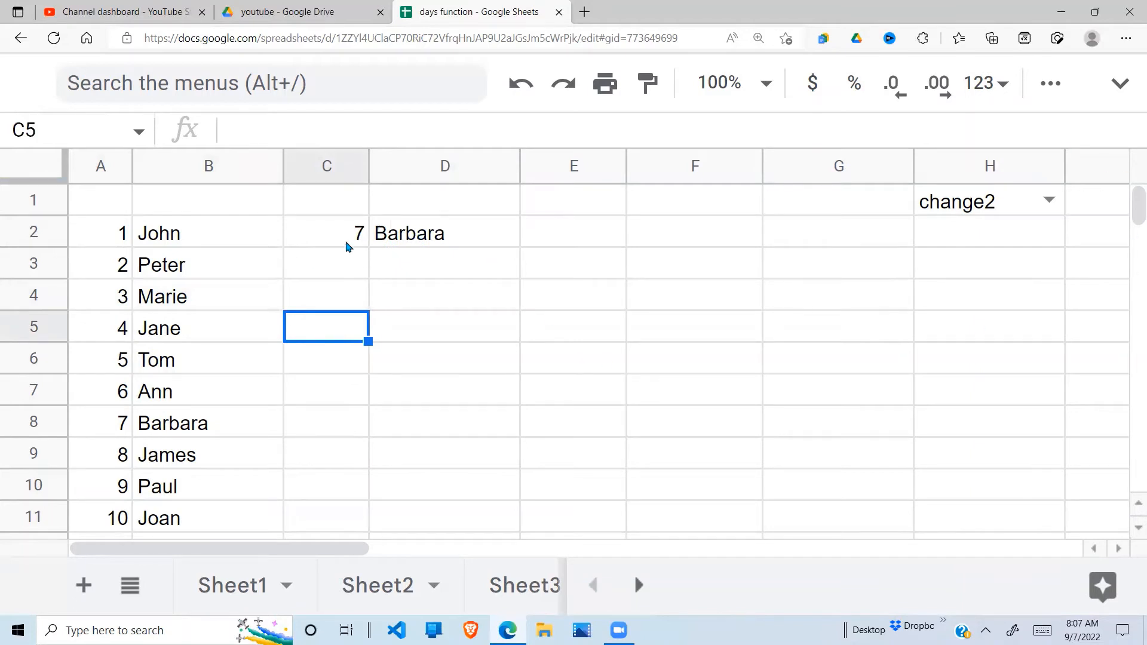
Check the number and name in C2:D2 against the list rows, redrawing by switching H1 to change1 and back to change2
{"action": "left_click_drag", "start_coordinate": [349, 247], "coordinate": [476, 236]}
{"action": "left_click_drag", "start_coordinate": [103, 421], "coordinate": [232, 431]}
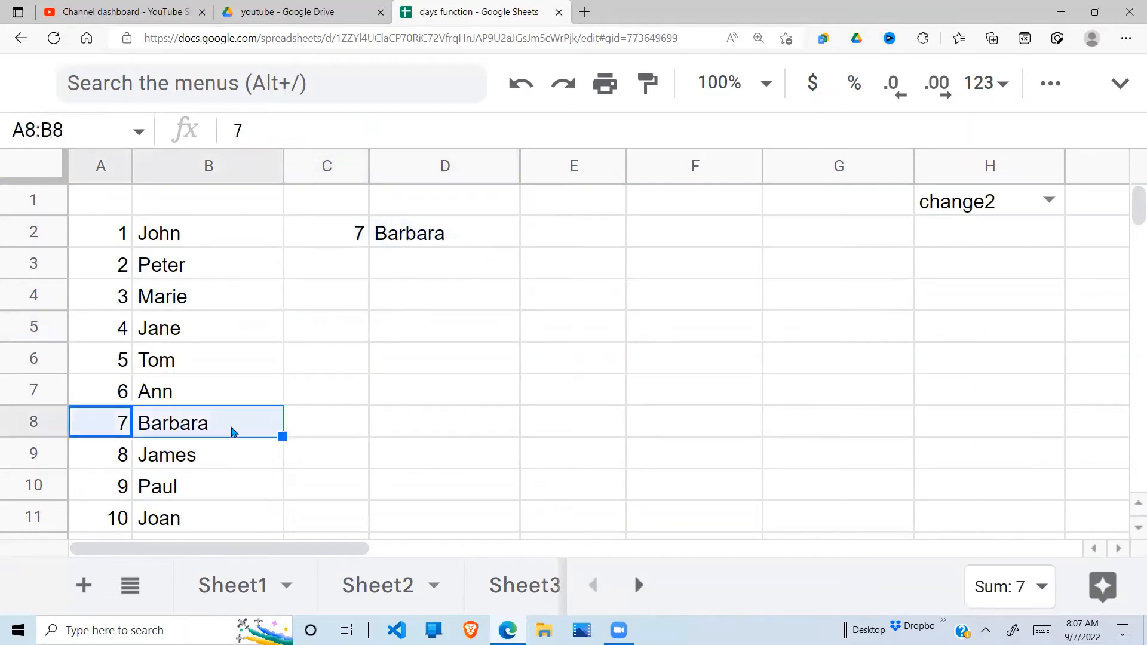
{"action": "left_click", "coordinate": [395, 401]}
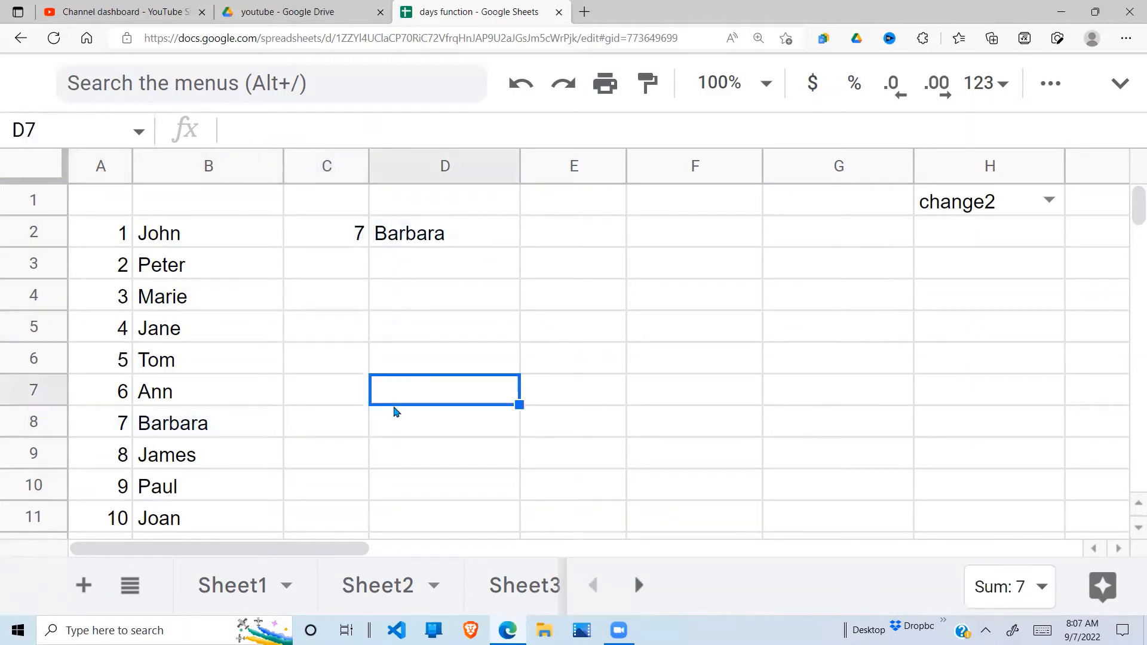
{"action": "left_click", "coordinate": [1047, 206]}
{"action": "left_click", "coordinate": [974, 281]}
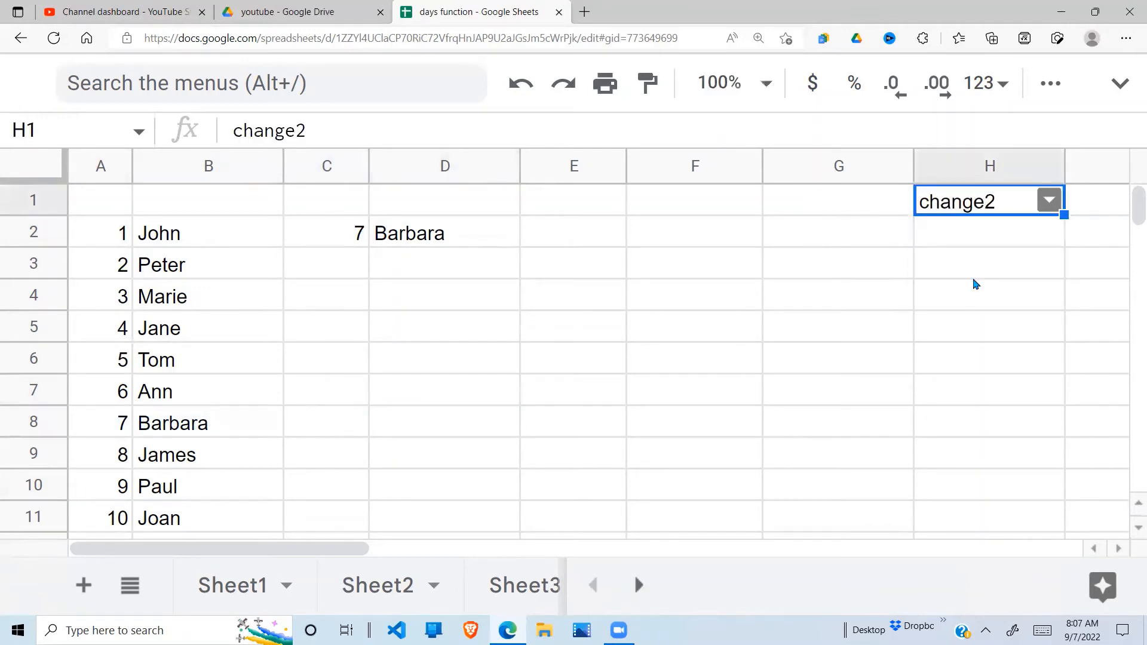
{"action": "left_click", "coordinate": [1033, 208]}
{"action": "left_click", "coordinate": [1002, 238]}
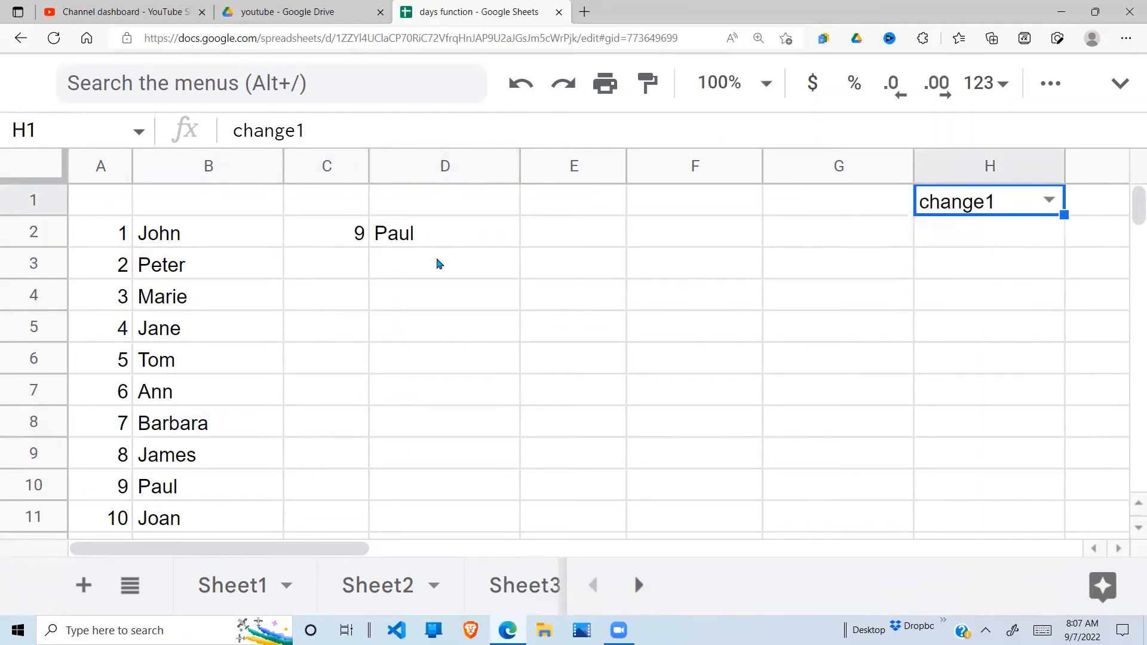
{"action": "left_click", "coordinate": [1049, 200]}
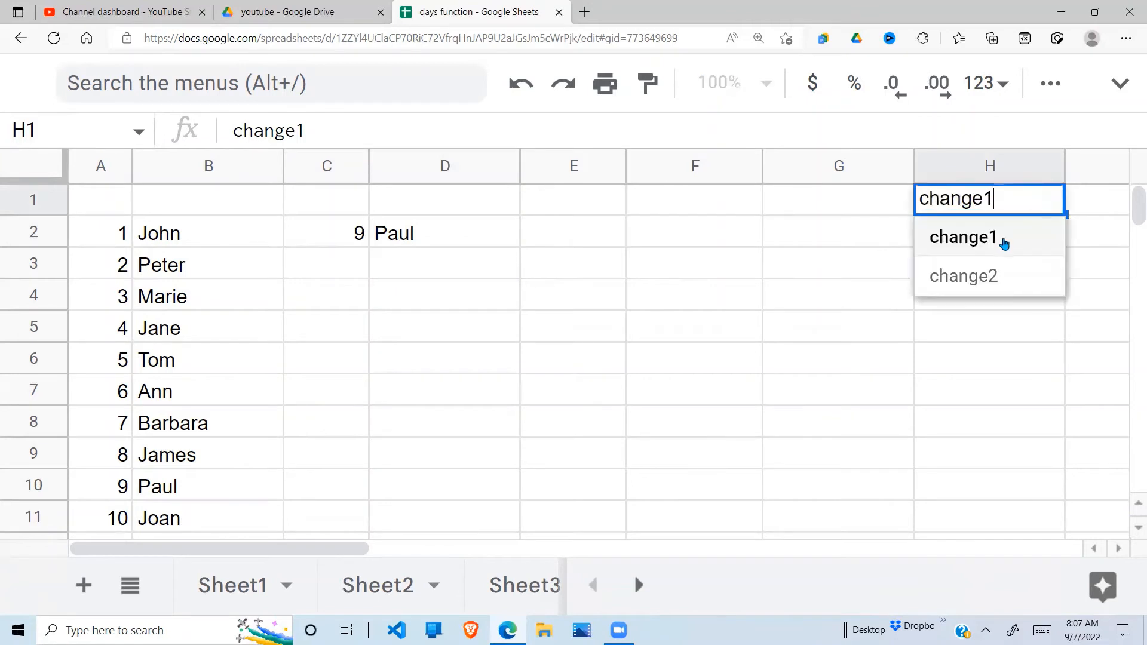
{"action": "left_click", "coordinate": [976, 274]}
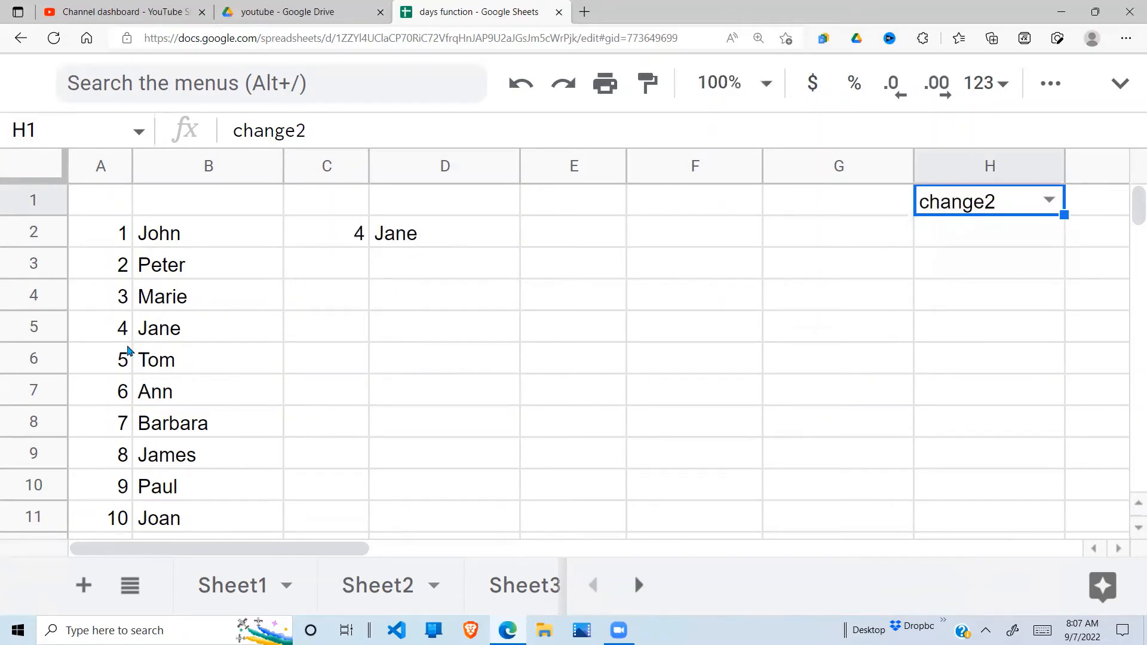
{"action": "left_click_drag", "start_coordinate": [119, 331], "coordinate": [265, 331]}
{"action": "left_click_drag", "start_coordinate": [354, 241], "coordinate": [454, 233]}
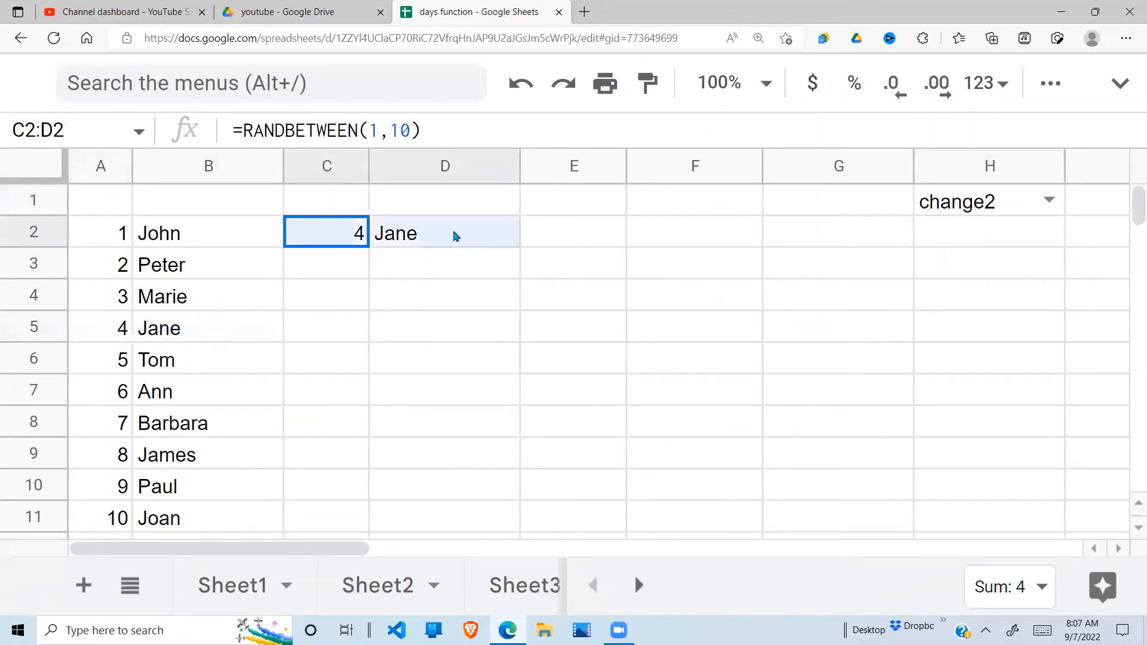
{"action": "left_click", "coordinate": [428, 287]}
{"action": "left_click", "coordinate": [427, 239]}
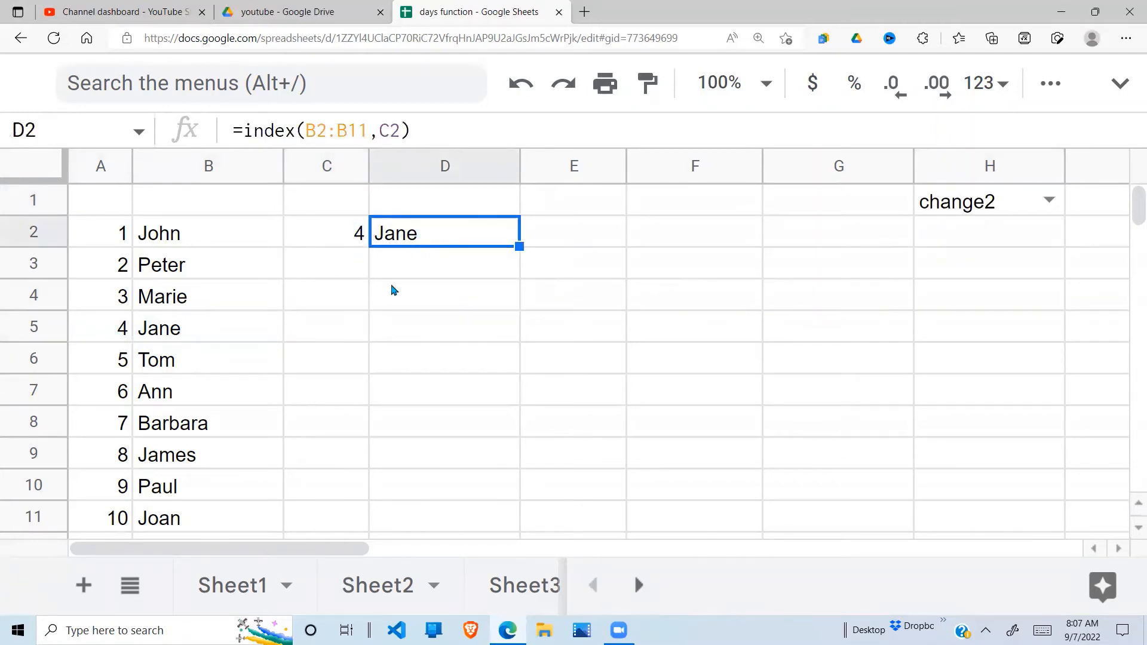
Replace the upper limit of the random number formula in C2 with a name count, making it =RANDBETWEEN(1,counta(B2:B11))
{"action": "left_click", "coordinate": [357, 246]}
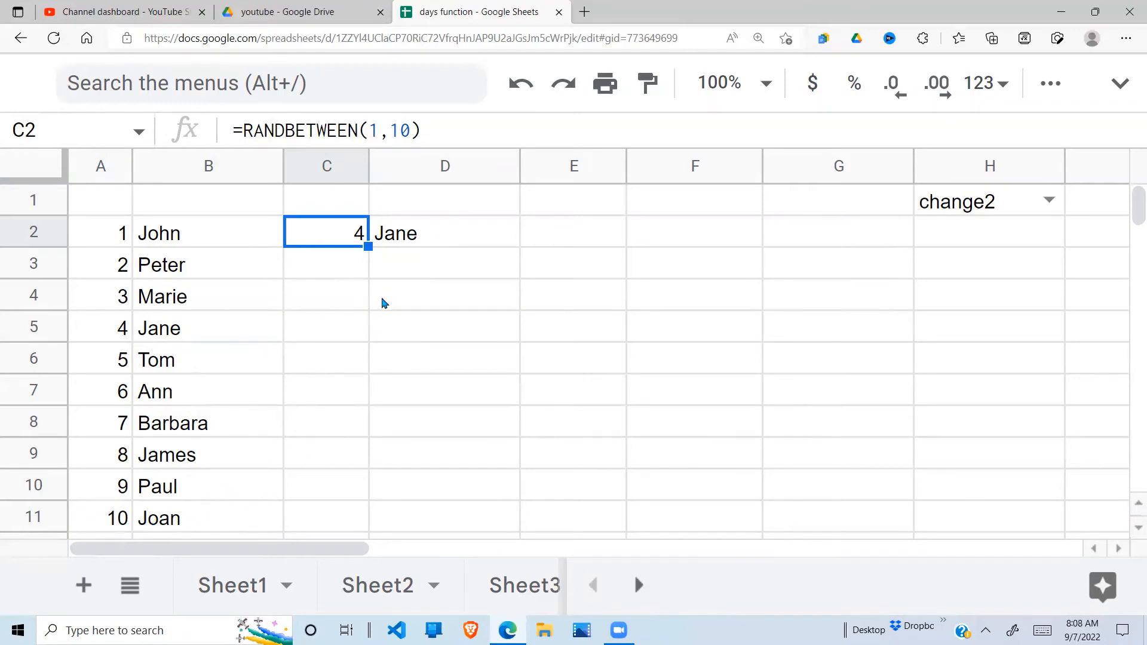
{"action": "left_click", "coordinate": [409, 131]}
{"action": "key", "text": "BackSpace"}
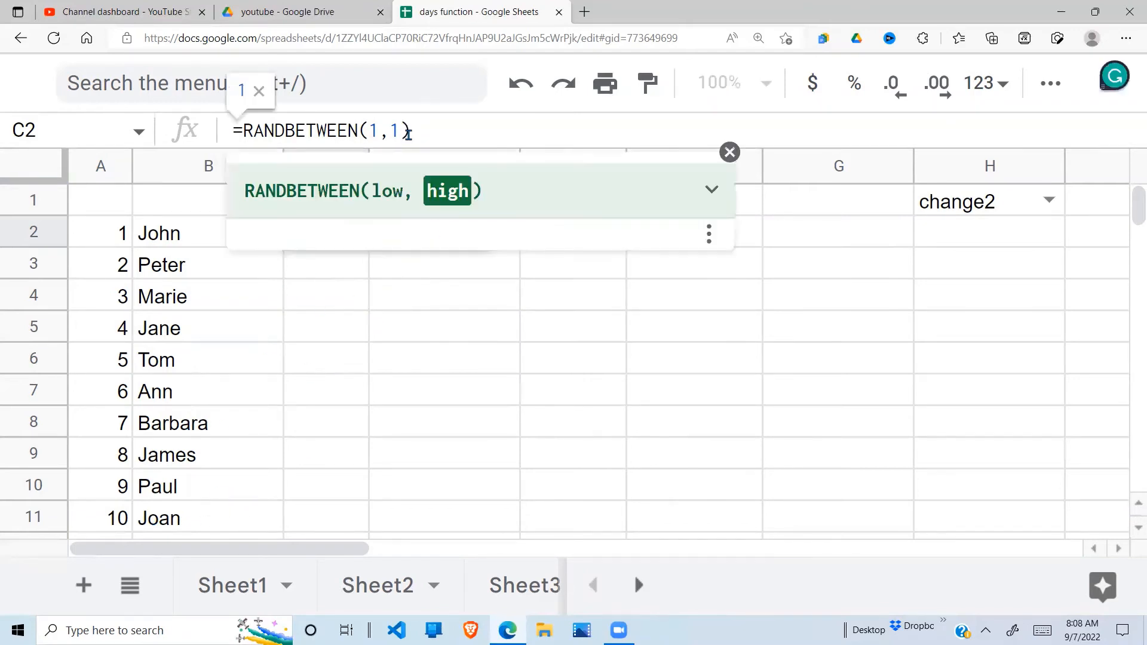
{"action": "key", "text": "BackSpace"}
{"action": "type", "text": "count"}
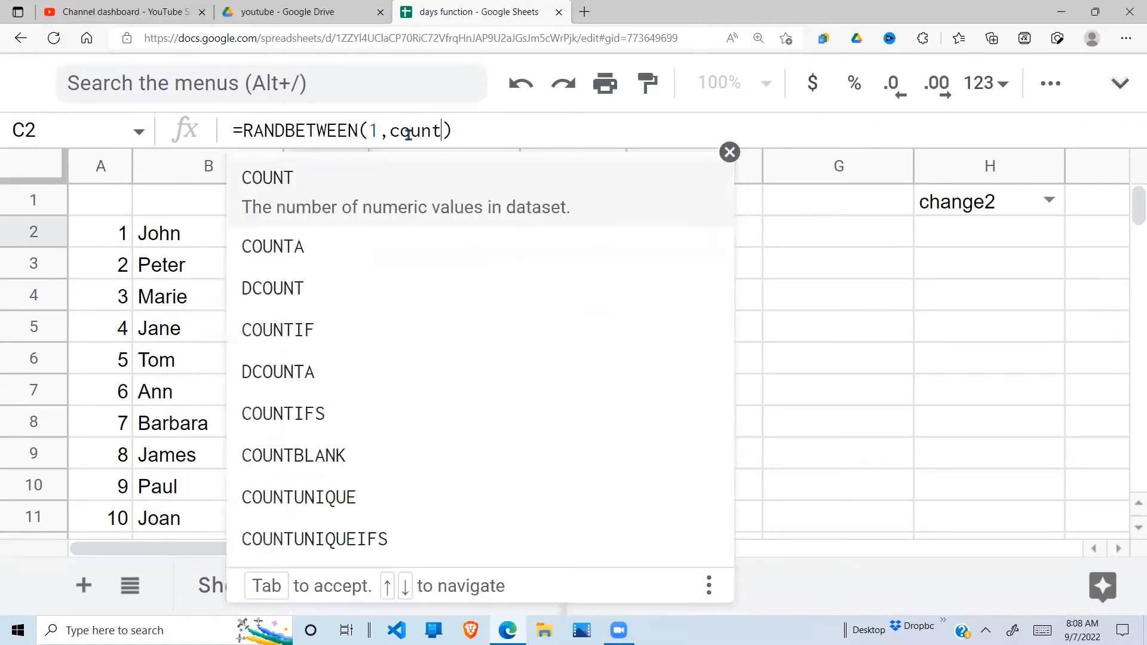
{"action": "type", "text": "a("}
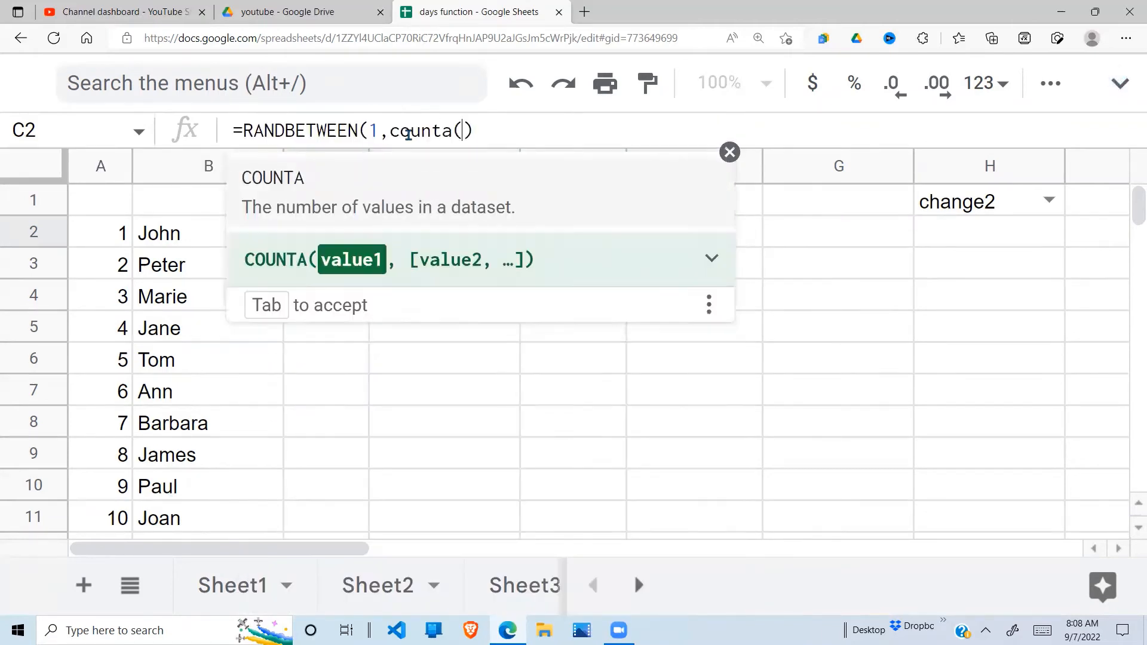
{"action": "left_click_drag", "start_coordinate": [189, 231], "coordinate": [190, 518]}
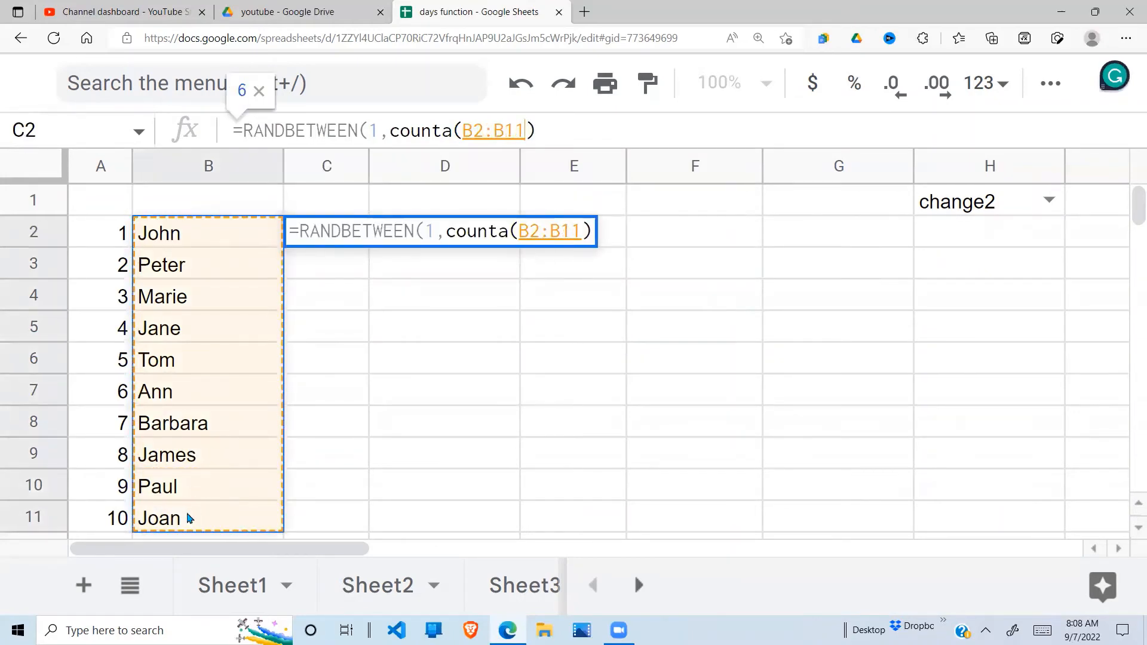
{"action": "type", "text": ")"}
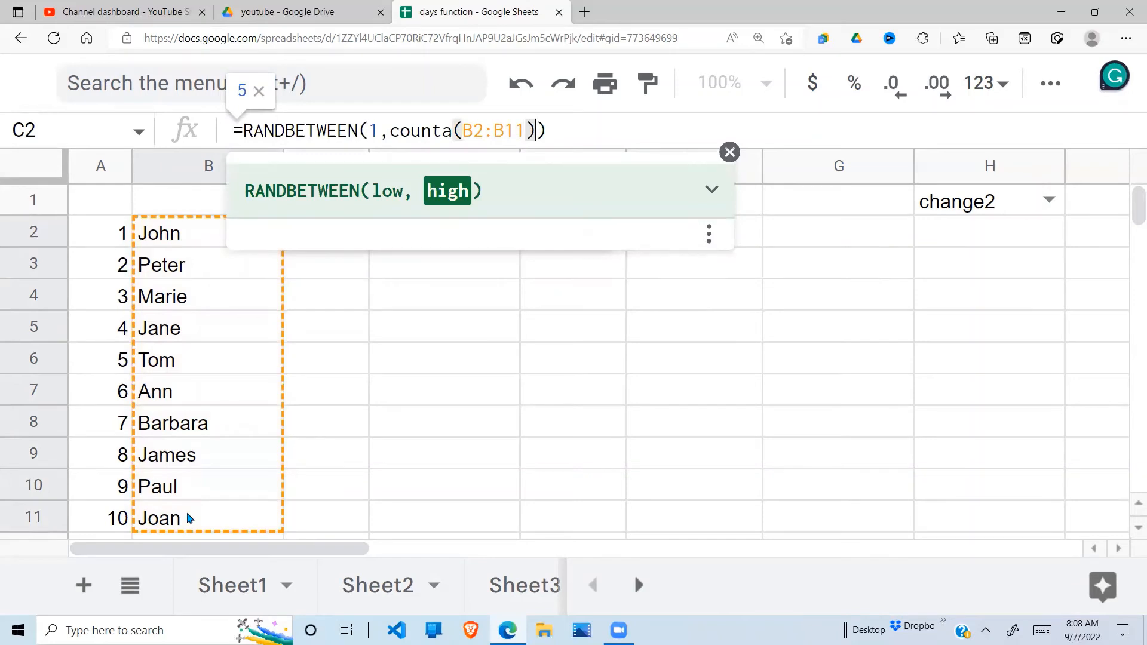
{"action": "key", "text": "Return"}
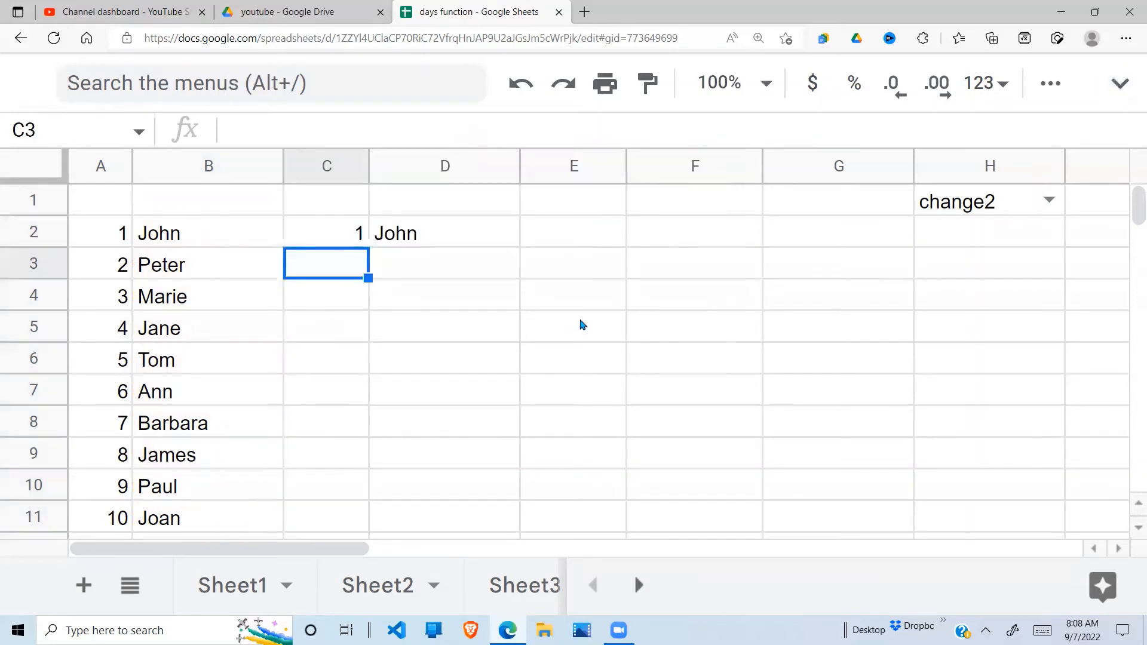
Test the updated random number formula by redrawing with the H1 dropdown, ending on change1
{"action": "left_click", "coordinate": [583, 326]}
{"action": "left_click", "coordinate": [1050, 199]}
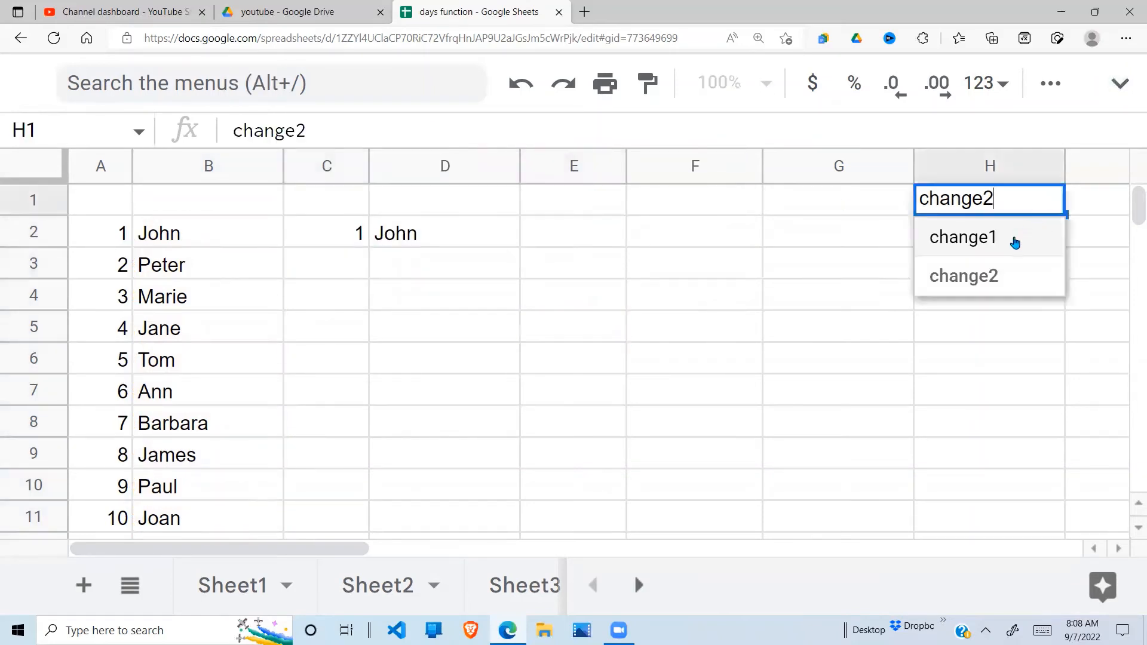
{"action": "left_click", "coordinate": [985, 276]}
{"action": "left_click", "coordinate": [1051, 199]}
{"action": "left_click", "coordinate": [996, 237]}
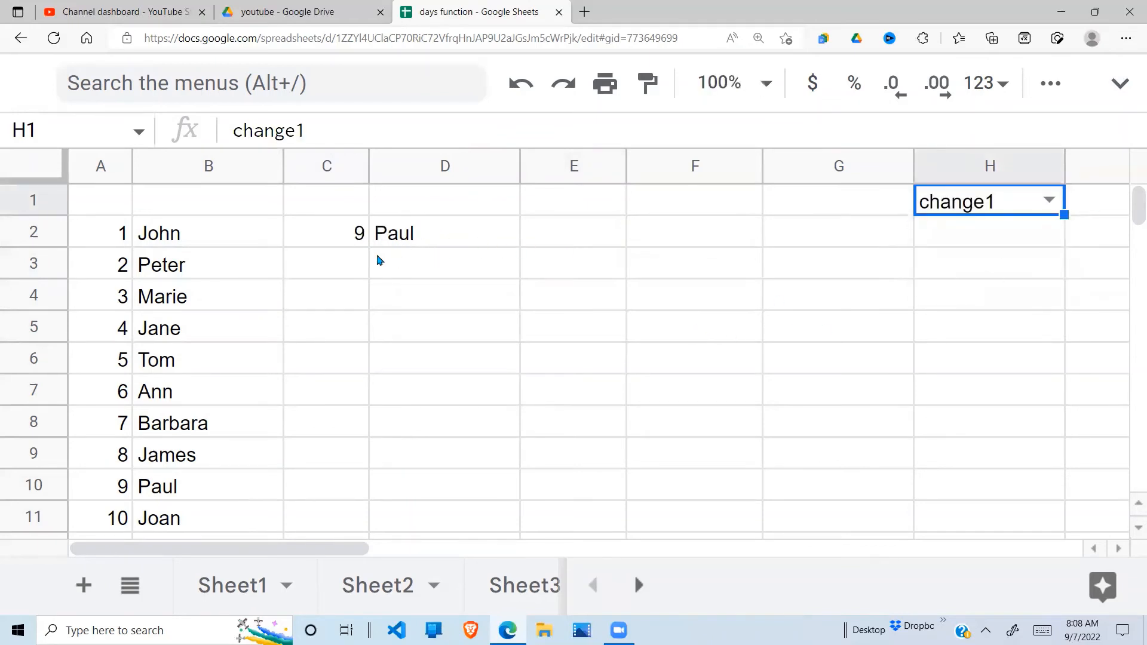
{"action": "left_click", "coordinate": [457, 358]}
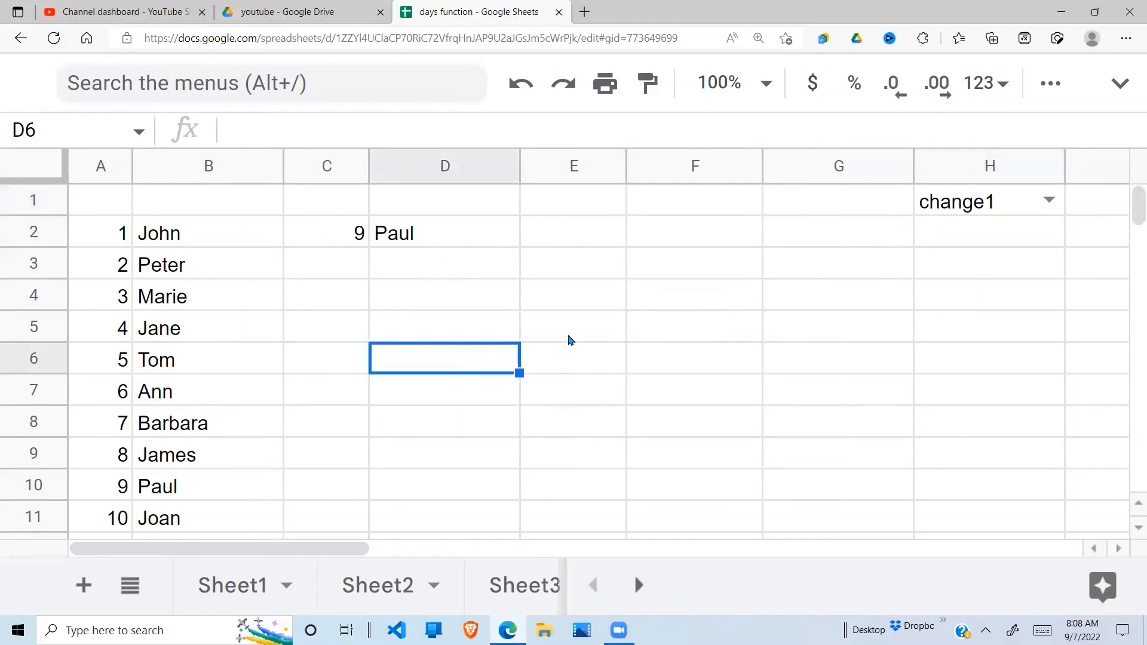
Enter the heading INDEX in cell D1 and the heading FILTER in cell F1
{"action": "left_click", "coordinate": [408, 201]}
{"action": "type", "text": "INDEX"}
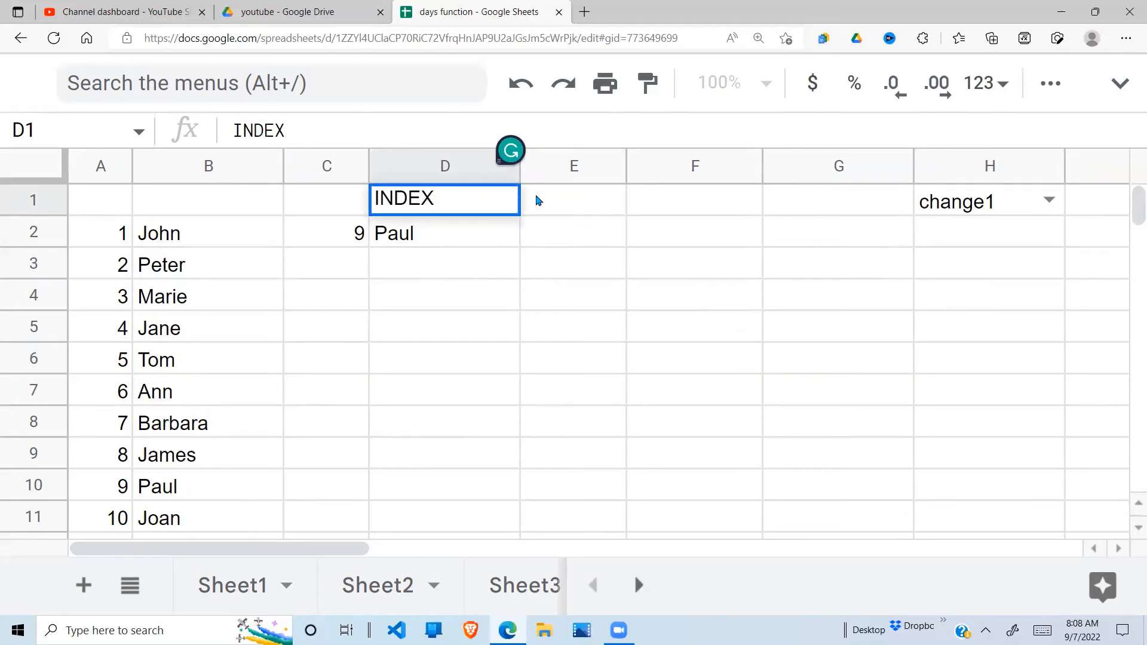
{"action": "left_click", "coordinate": [656, 204]}
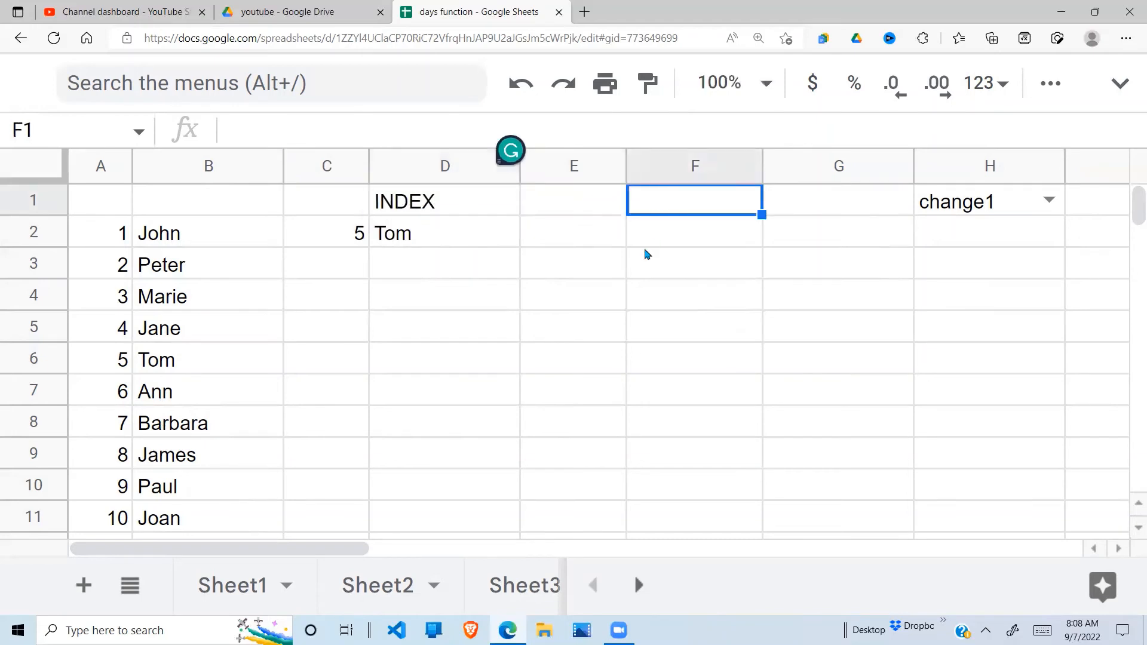
{"action": "type", "text": "F"}
{"action": "type", "text": "LYE"}
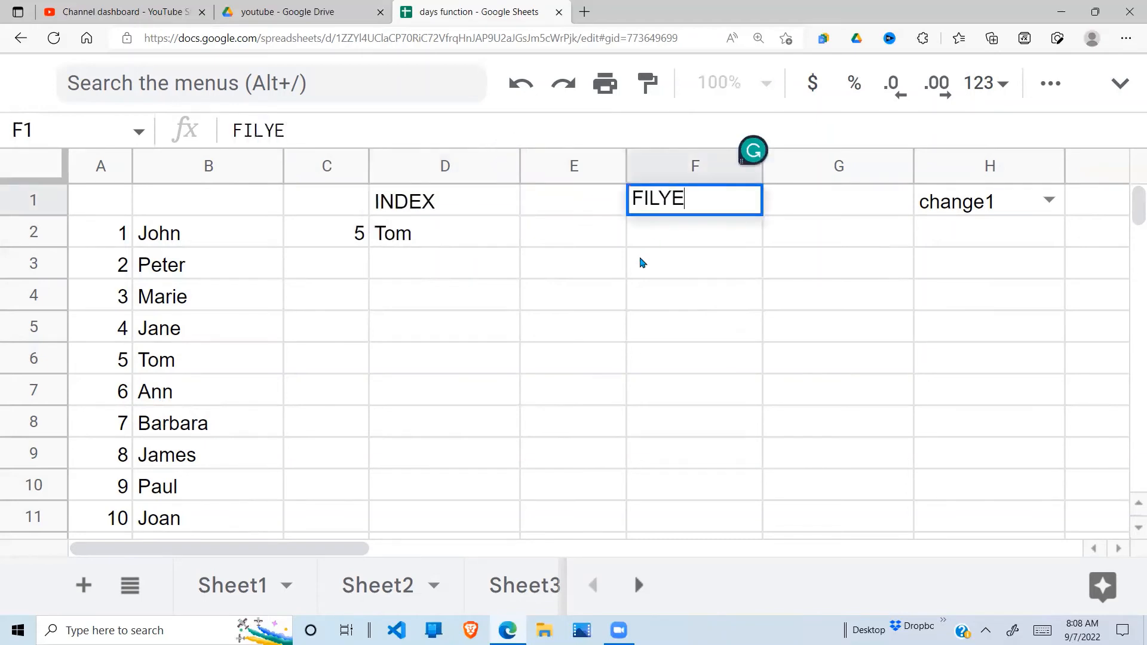
{"action": "key", "text": "BackSpace"}
{"action": "key", "text": "BackSpace"}
{"action": "type", "text": "TER"}
{"action": "key", "text": "Return"}
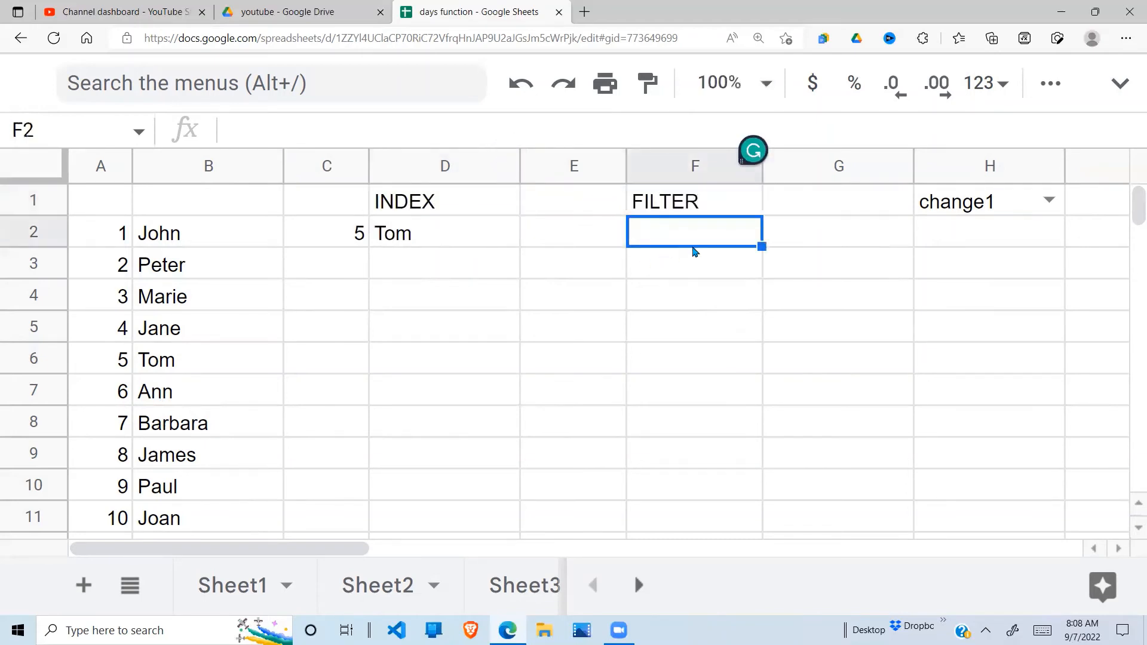
Enter the formula =FILTER(B2:B11,A2:A11=C2) in cell F2 to return the name matching the random number
{"action": "left_click", "coordinate": [448, 242]}
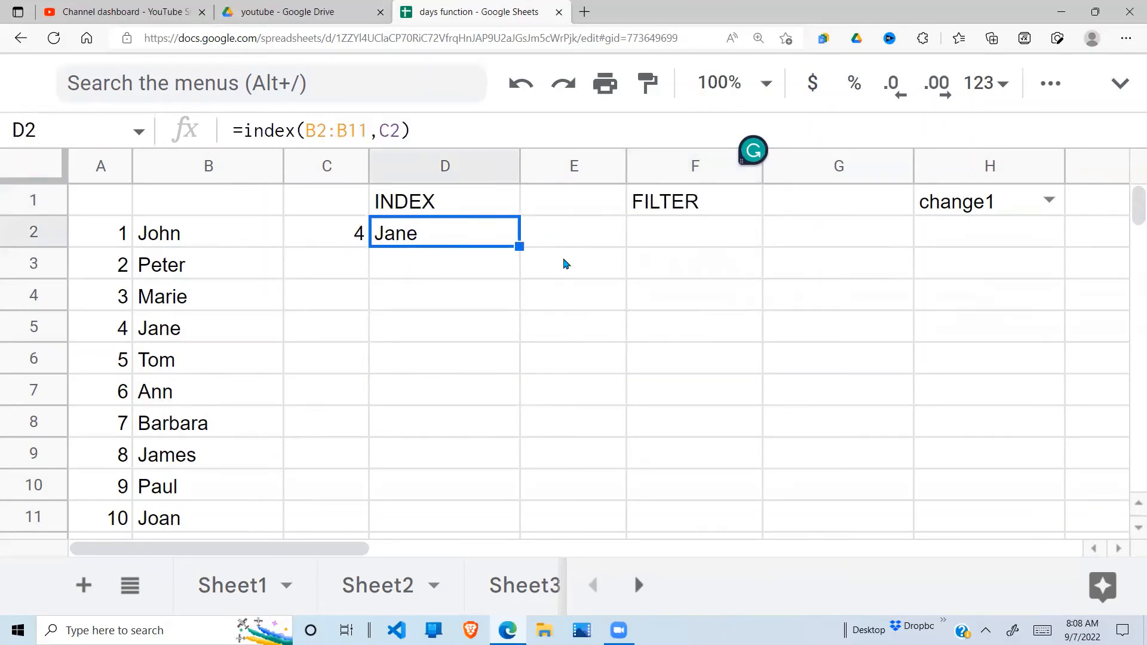
{"action": "left_click", "coordinate": [664, 246]}
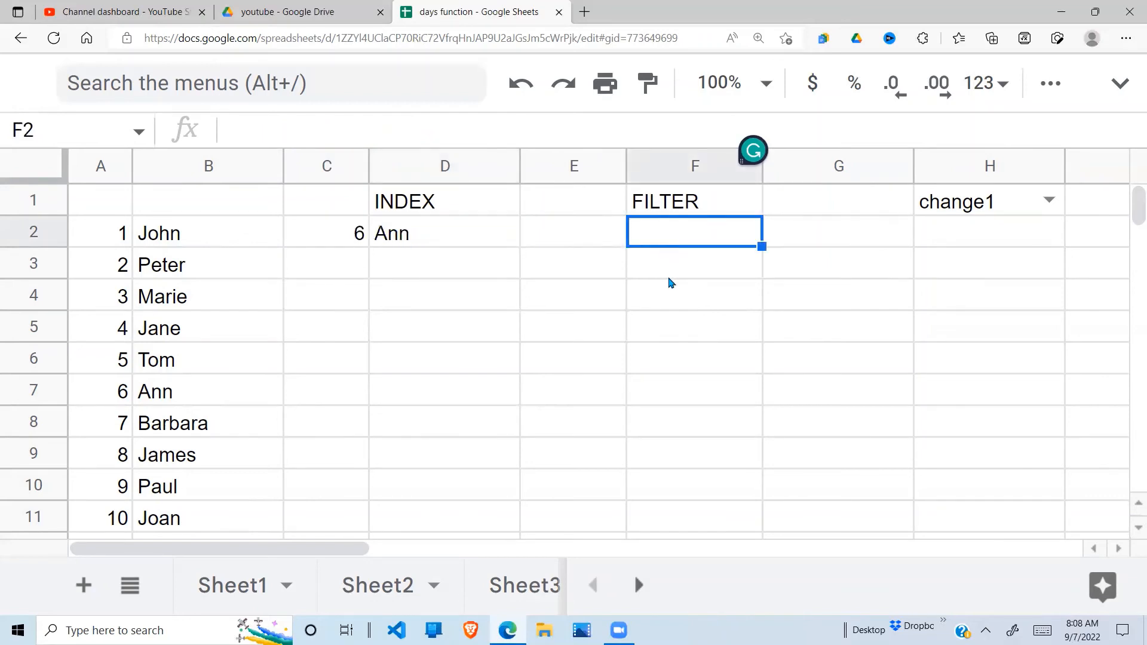
{"action": "left_click", "coordinate": [645, 302]}
{"action": "left_click_drag", "start_coordinate": [692, 256], "coordinate": [695, 237]}
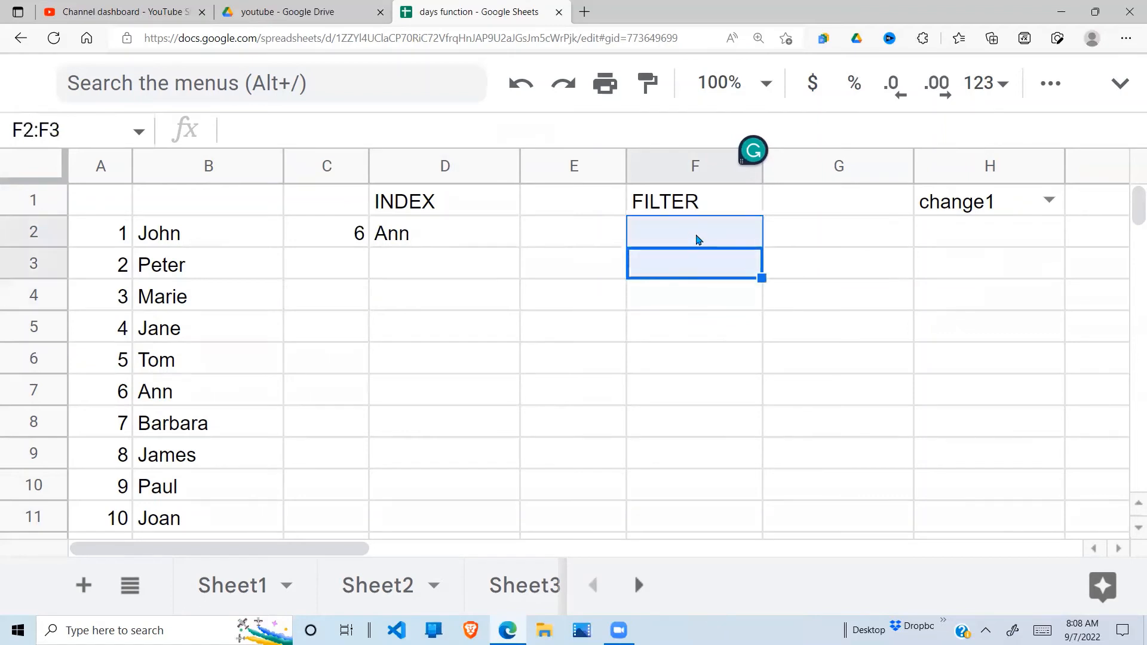
{"action": "left_click", "coordinate": [693, 245]}
{"action": "type", "text": "="}
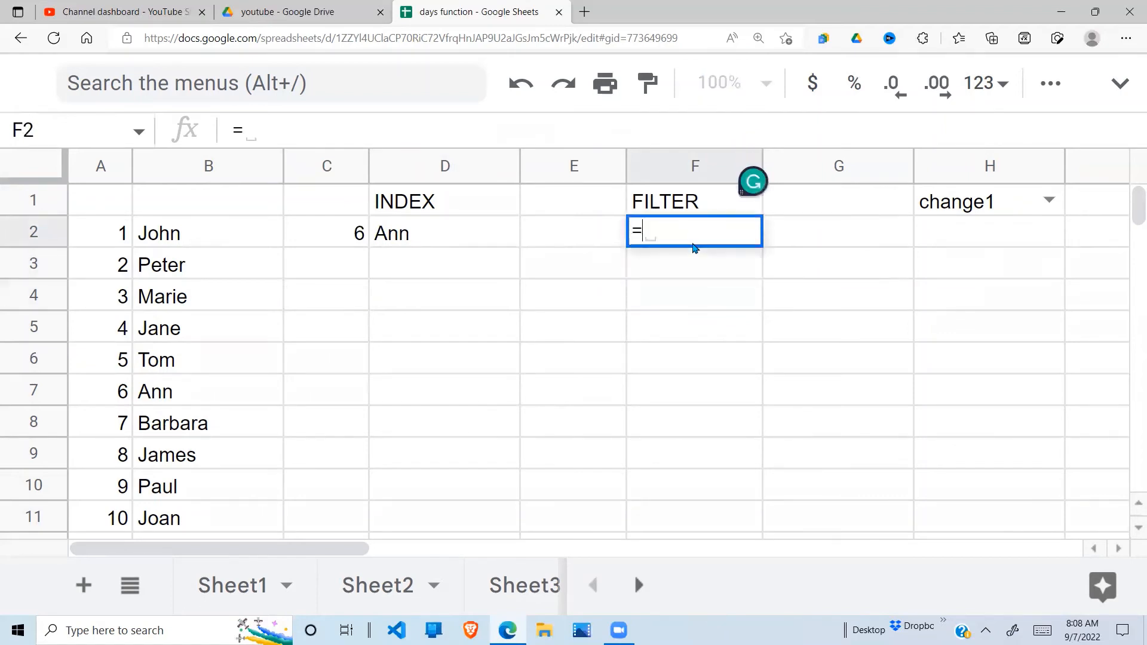
{"action": "type", "text": "FILTE"}
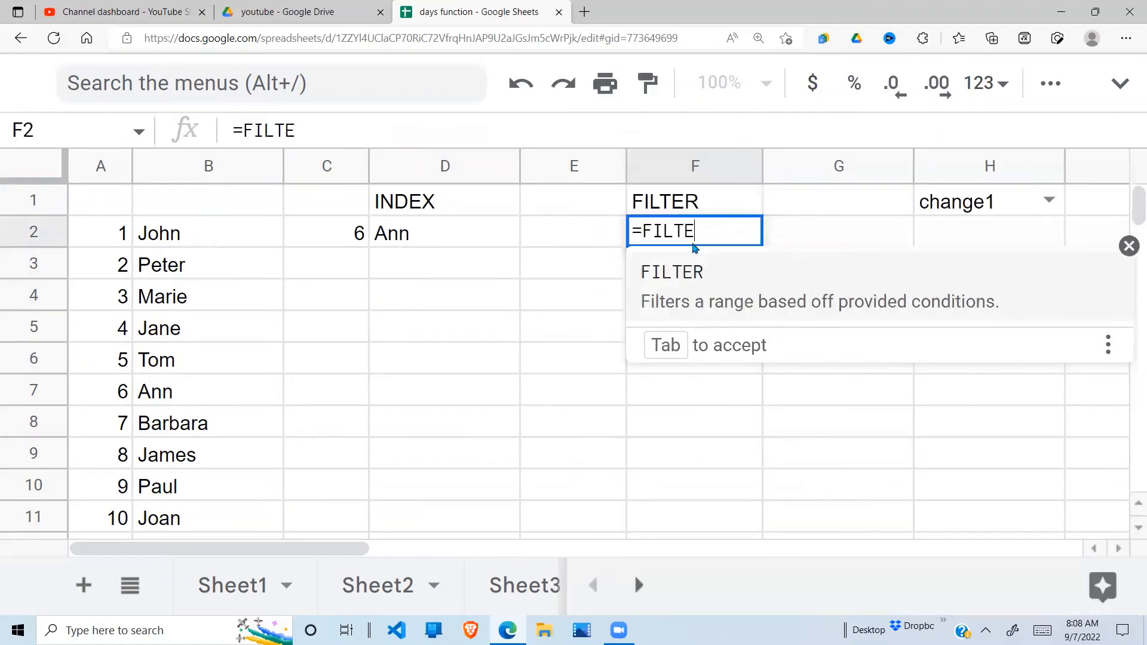
{"action": "type", "text": "R("}
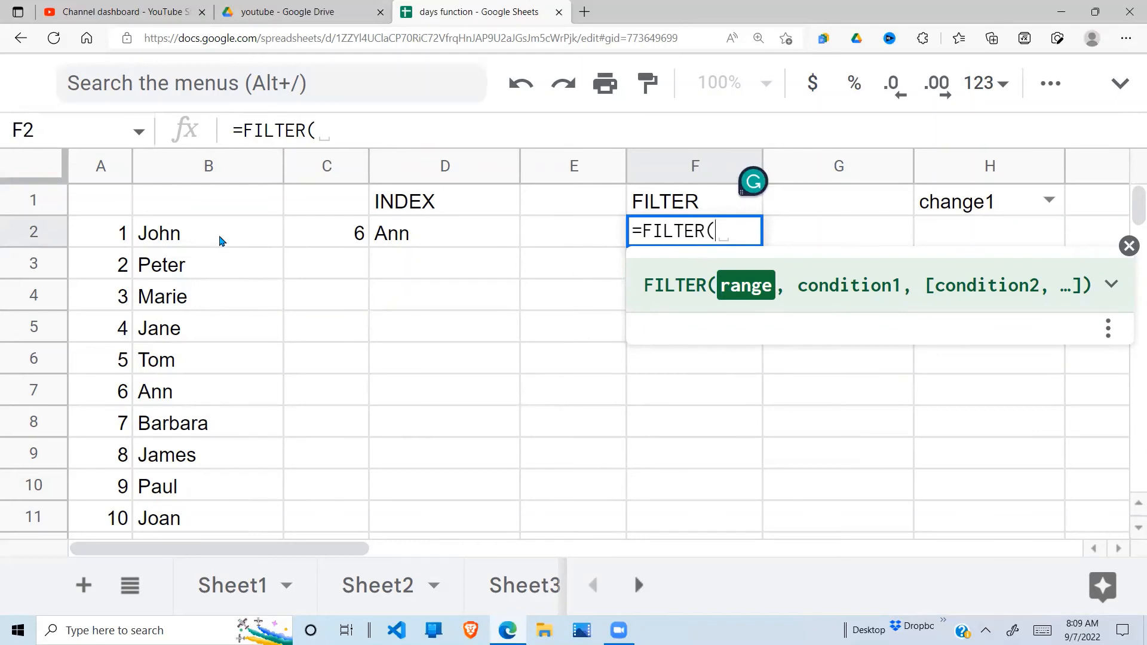
{"action": "left_click_drag", "start_coordinate": [218, 234], "coordinate": [215, 465]}
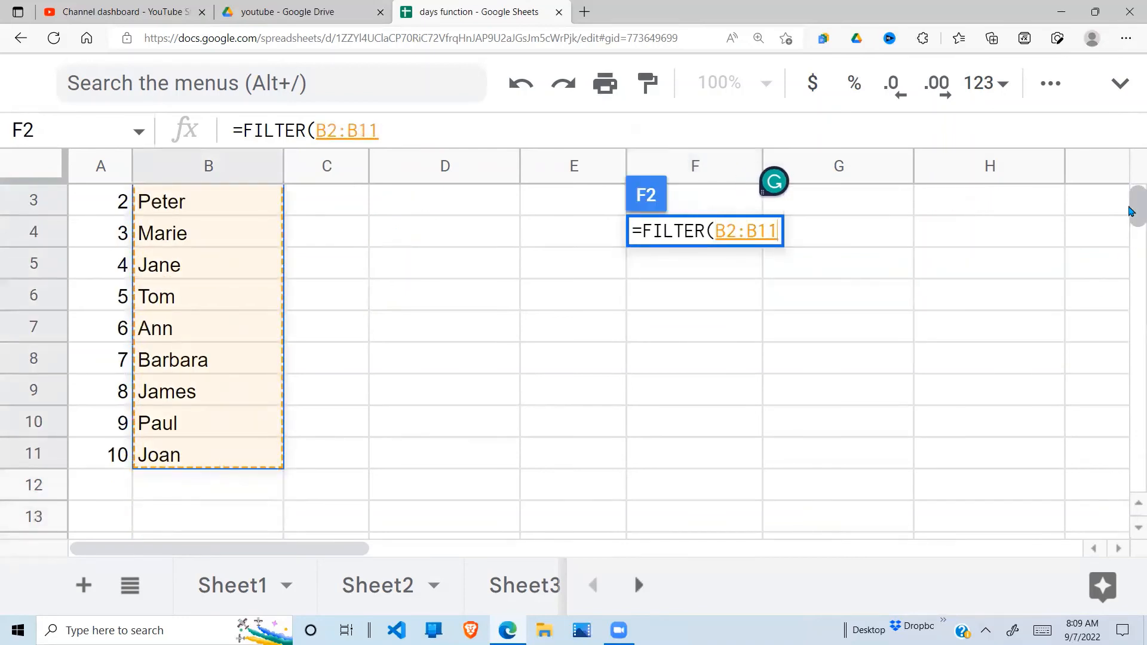
{"action": "left_click_drag", "start_coordinate": [1132, 213], "coordinate": [1131, 199]}
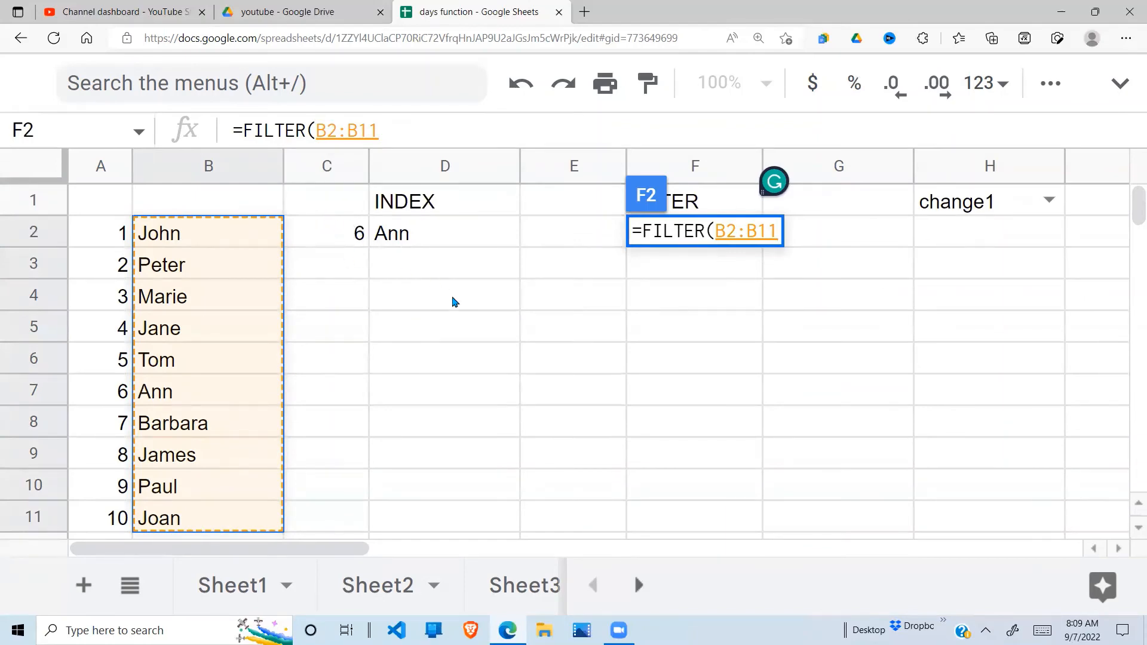
{"action": "type", "text": ","}
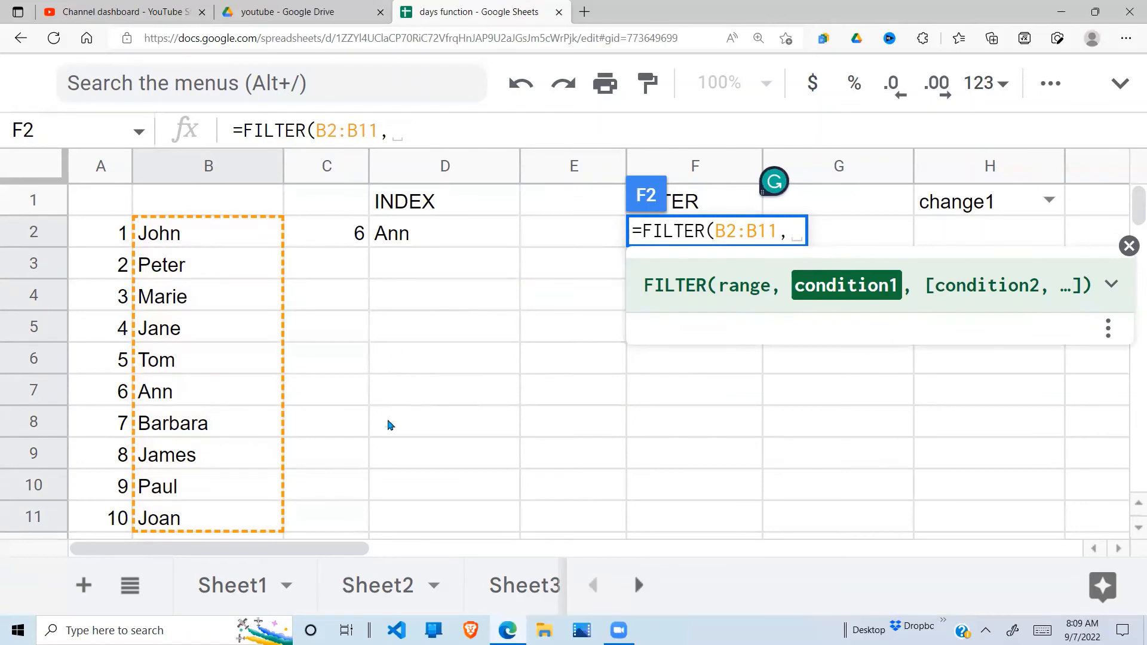
{"action": "left_click_drag", "start_coordinate": [122, 239], "coordinate": [107, 515]}
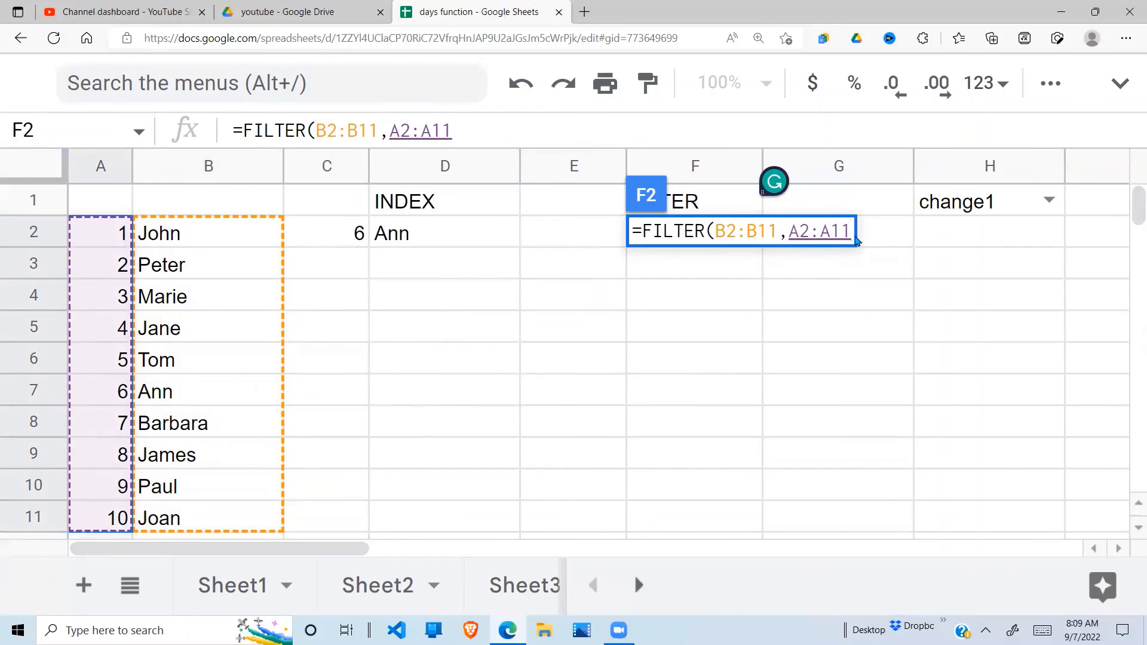
{"action": "type", "text": "="}
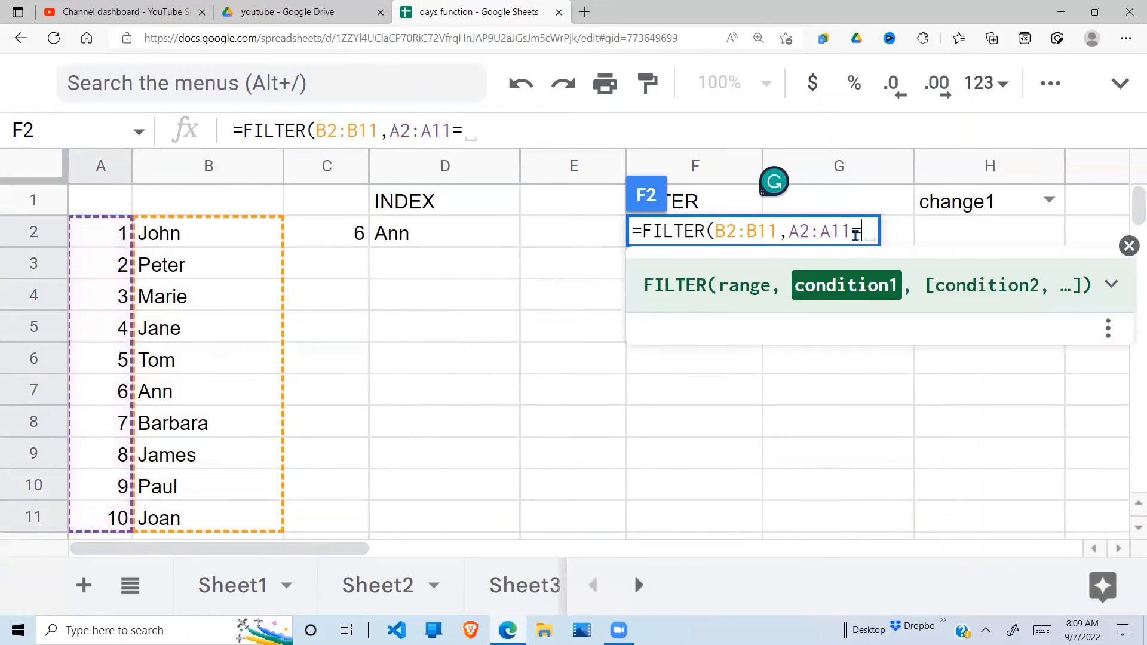
{"action": "left_click", "coordinate": [345, 241]}
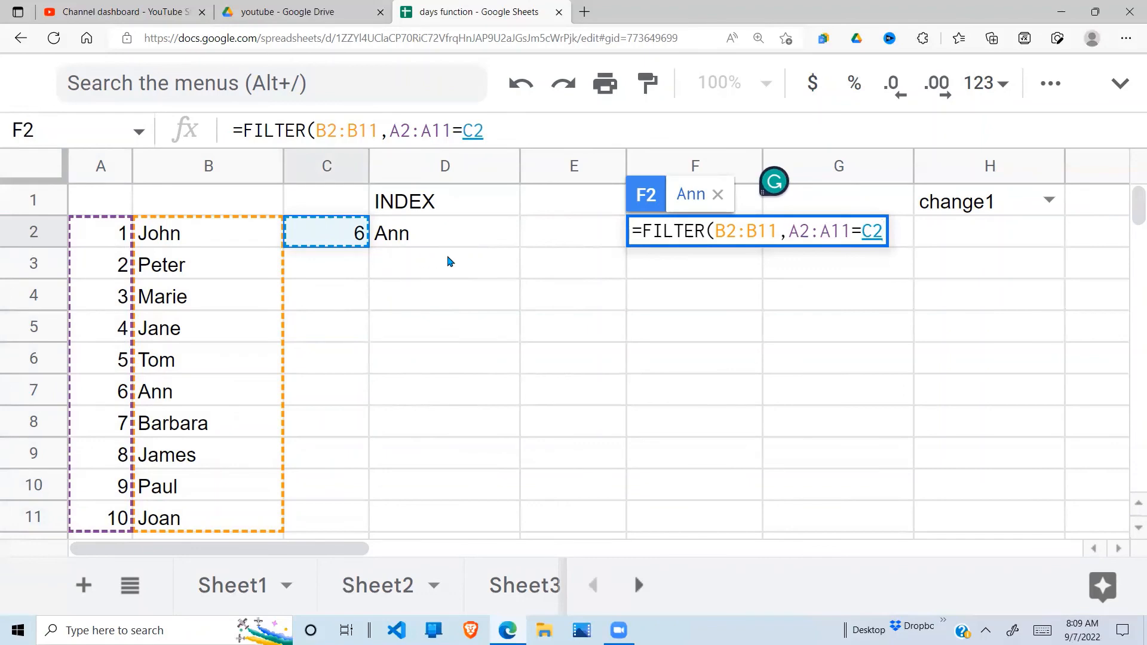
{"action": "type", "text": ")"}
{"action": "key", "text": "Return"}
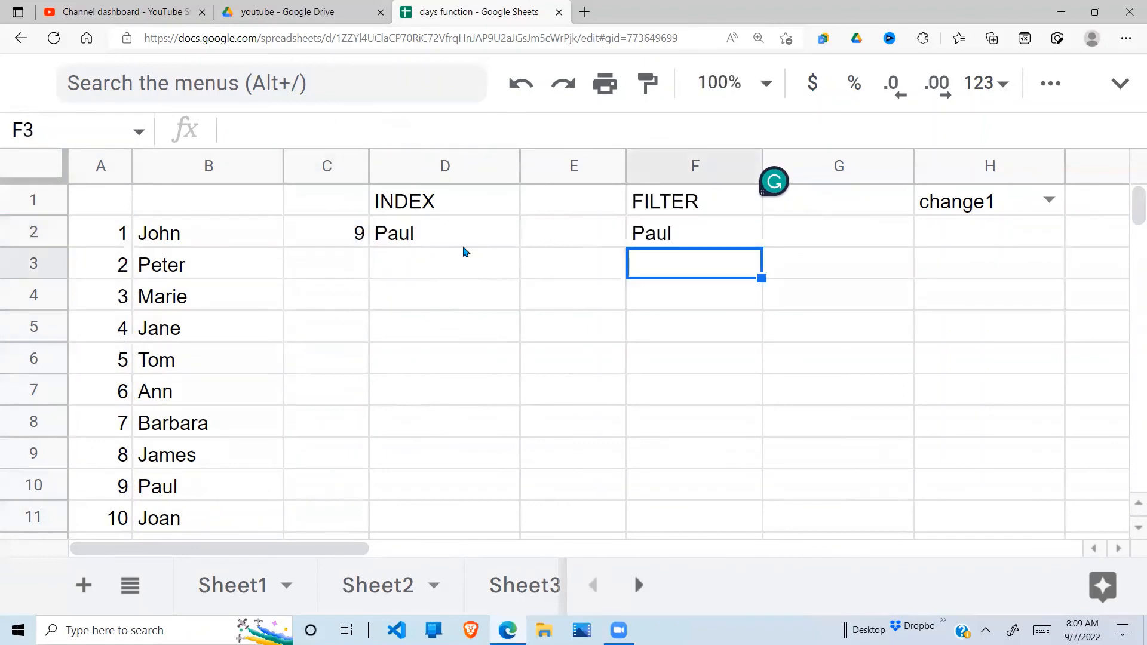
Compare the INDEX formula in D2 with the FILTER formula in F2 and the names they return
{"action": "left_click", "coordinate": [660, 244]}
{"action": "left_click", "coordinate": [396, 239]}
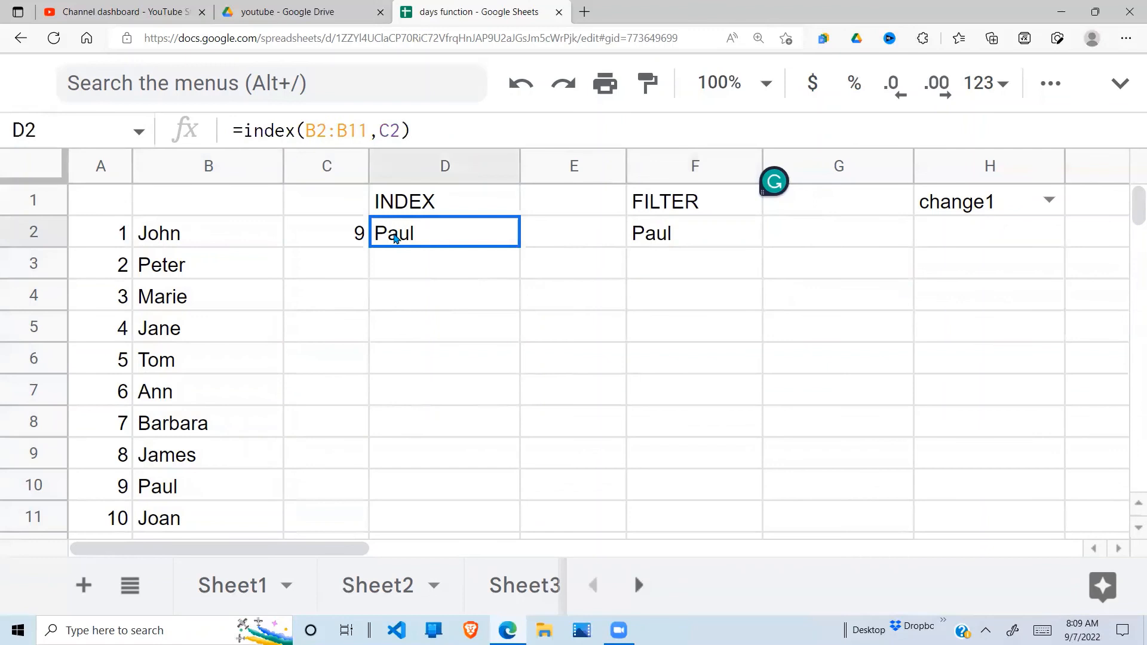
{"action": "left_click", "coordinate": [669, 233]}
{"action": "left_click", "coordinate": [440, 205]}
{"action": "left_click", "coordinate": [440, 234]}
{"action": "left_click", "coordinate": [691, 204]}
{"action": "left_click", "coordinate": [683, 233]}
Redraw the random name by setting the H1 dropdown to change2, and check the INDEX result in D2 against the FILTER result in F2
{"action": "left_click", "coordinate": [1004, 212]}
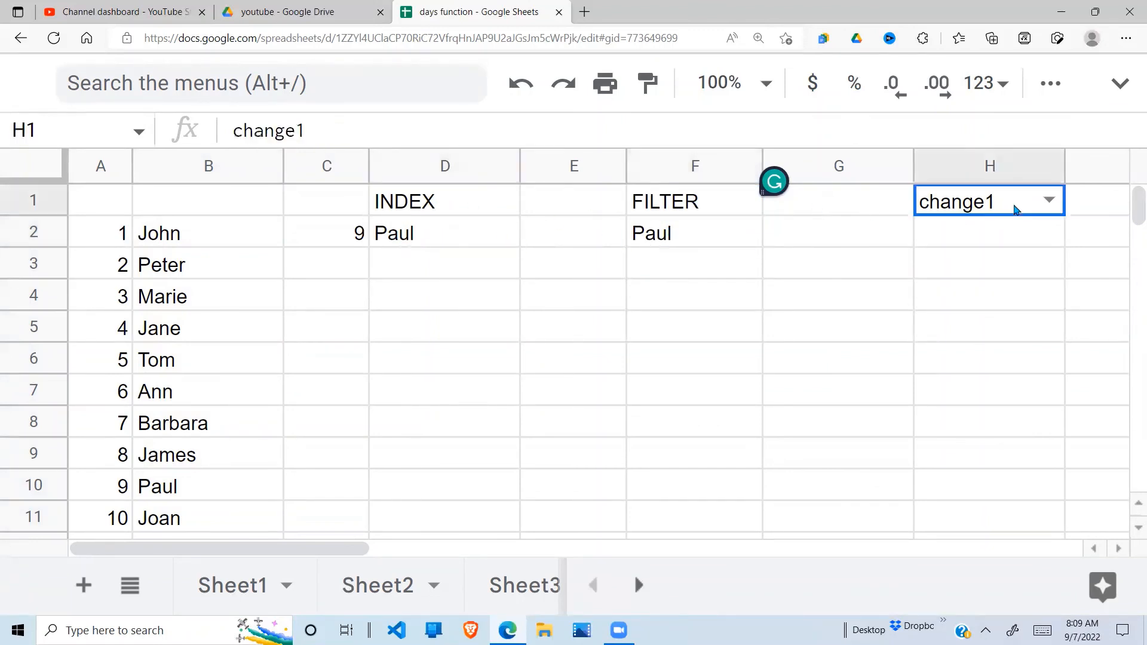
{"action": "left_click", "coordinate": [1050, 199]}
{"action": "left_click", "coordinate": [1001, 276]}
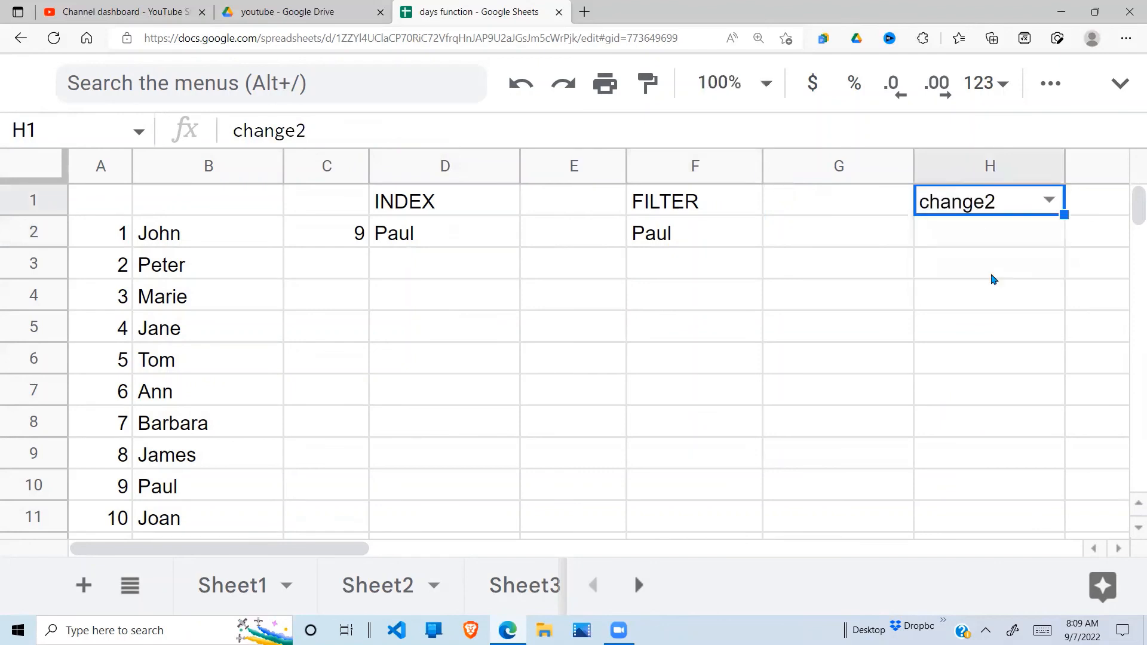
{"action": "left_click", "coordinate": [401, 239]}
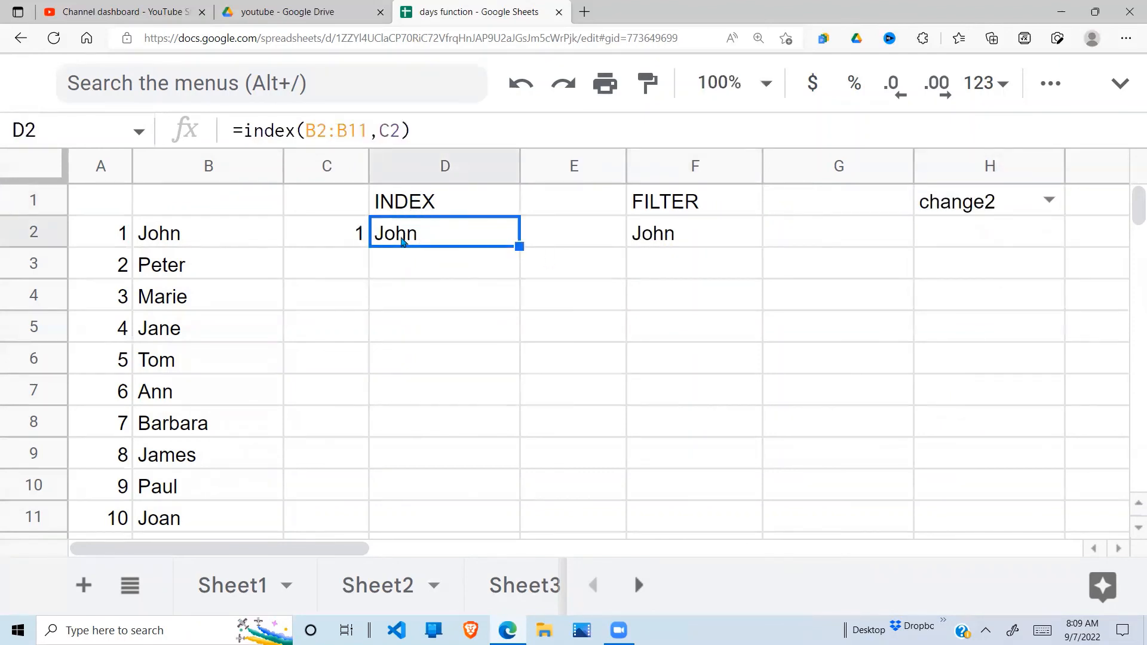
{"action": "left_click", "coordinate": [659, 232]}
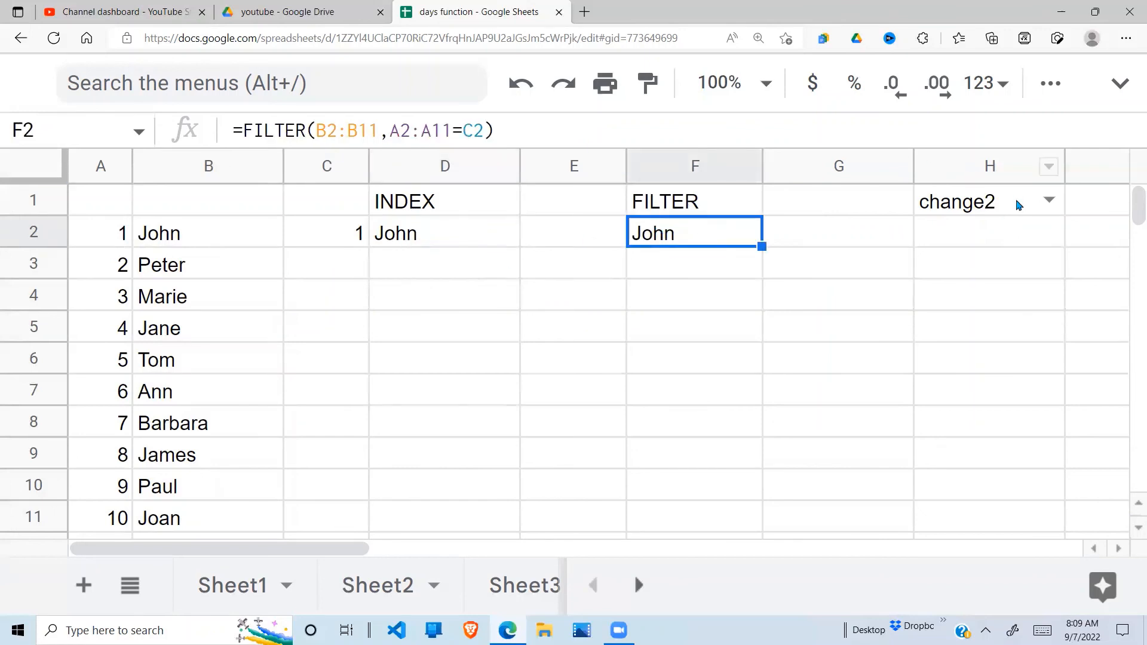
Redraw the name twice more with the H1 dropdown, choosing change1 and finally change2
{"action": "left_click", "coordinate": [1046, 195]}
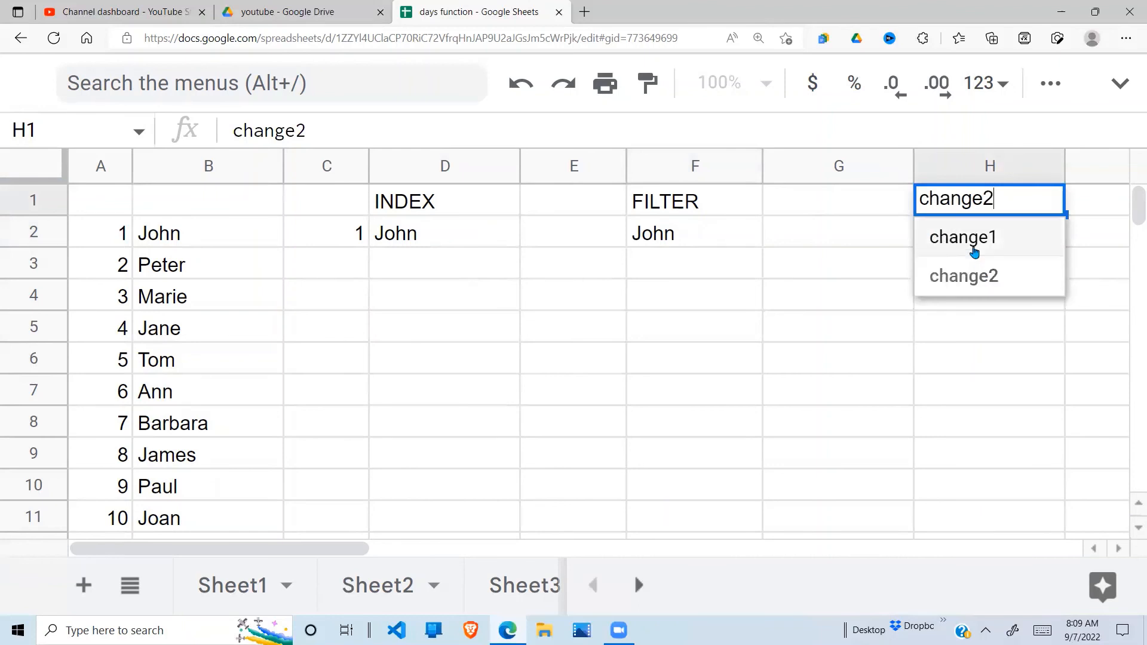
{"action": "left_click", "coordinate": [976, 250]}
{"action": "left_click", "coordinate": [1050, 199]}
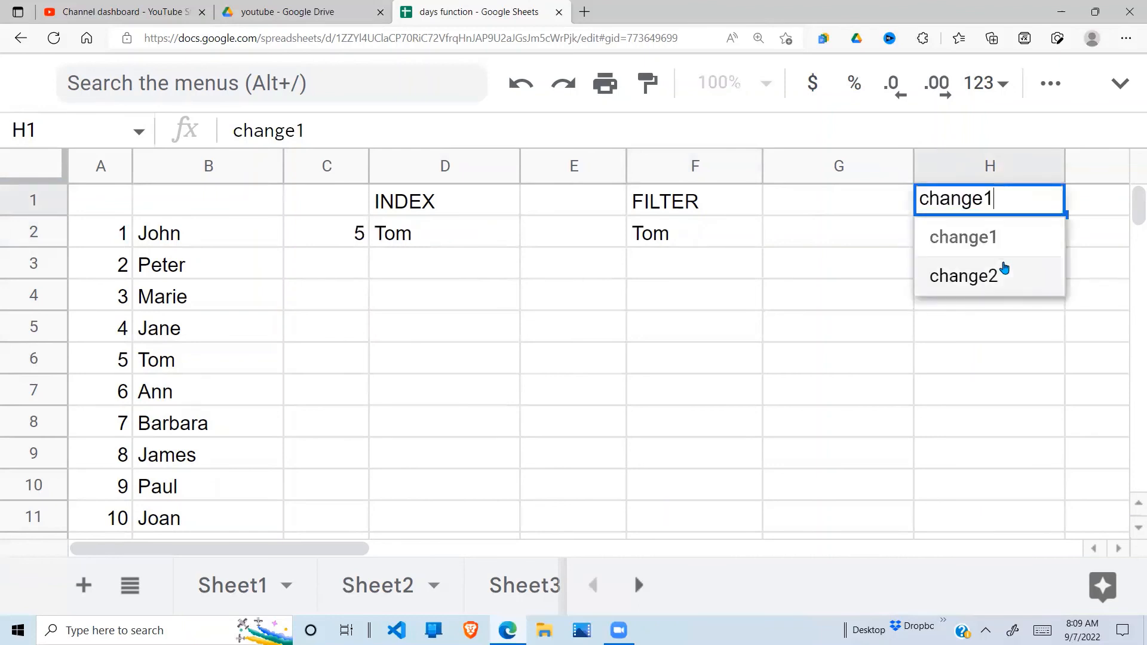
{"action": "left_click", "coordinate": [976, 277]}
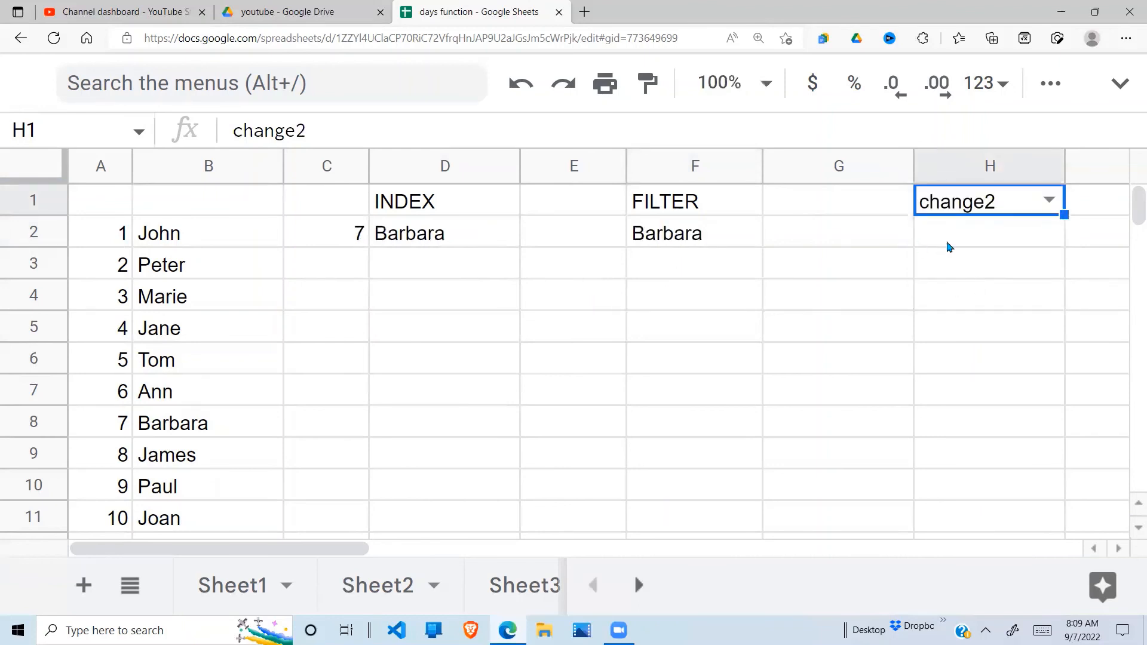